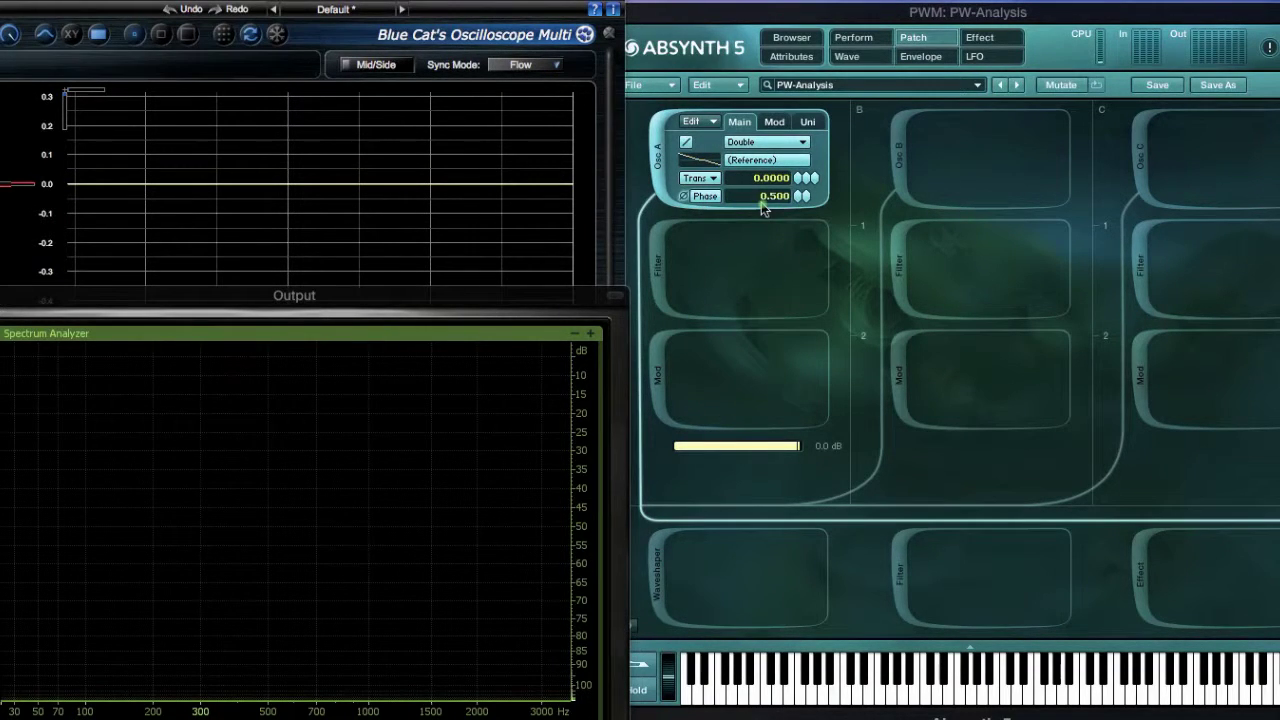
# - Play notes while adjusting oscillator A's Balance on its Mod tab to change pulse width
pyautogui.click(770, 128)
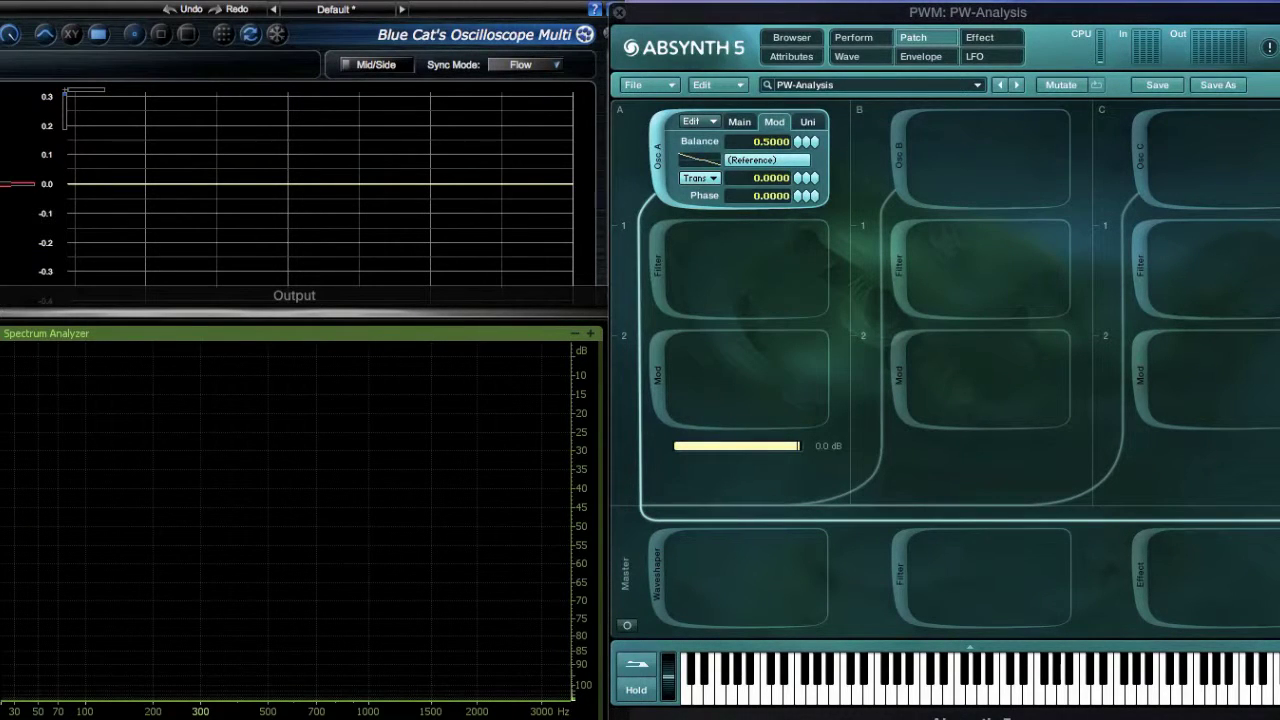
pyautogui.press('h')
pyautogui.press('s')
pyautogui.press('g')
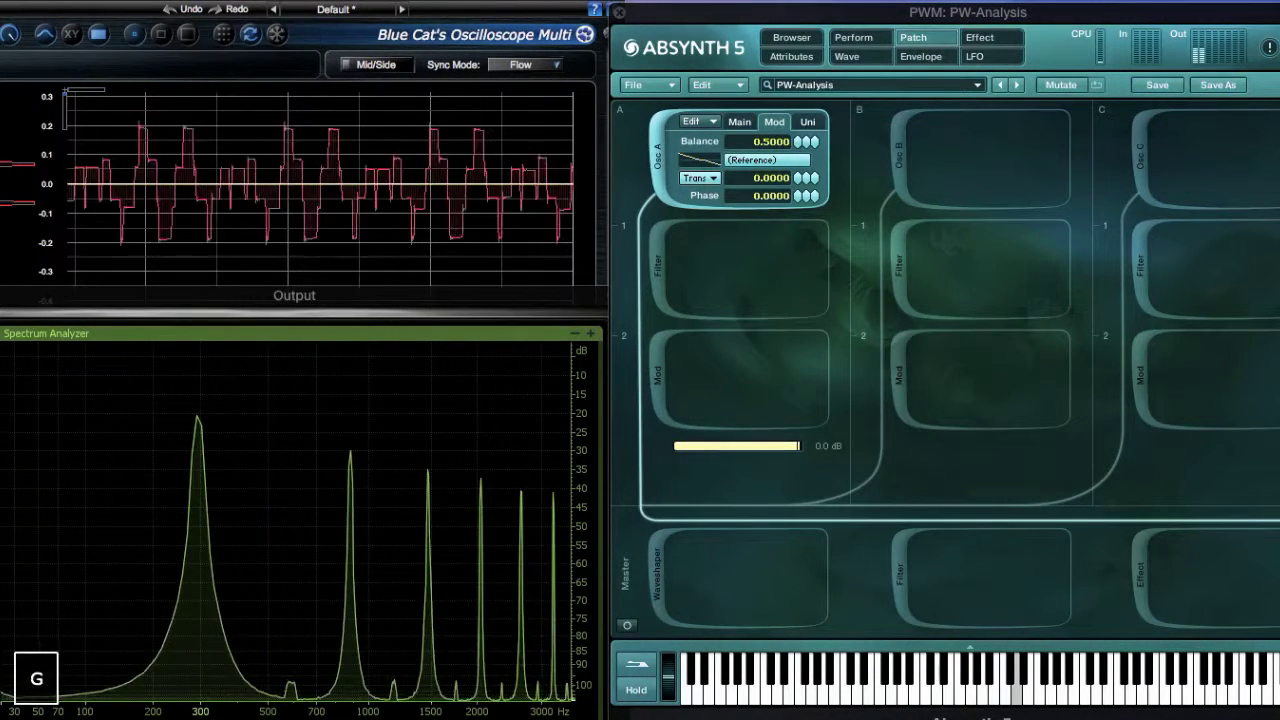
pyautogui.press('h')
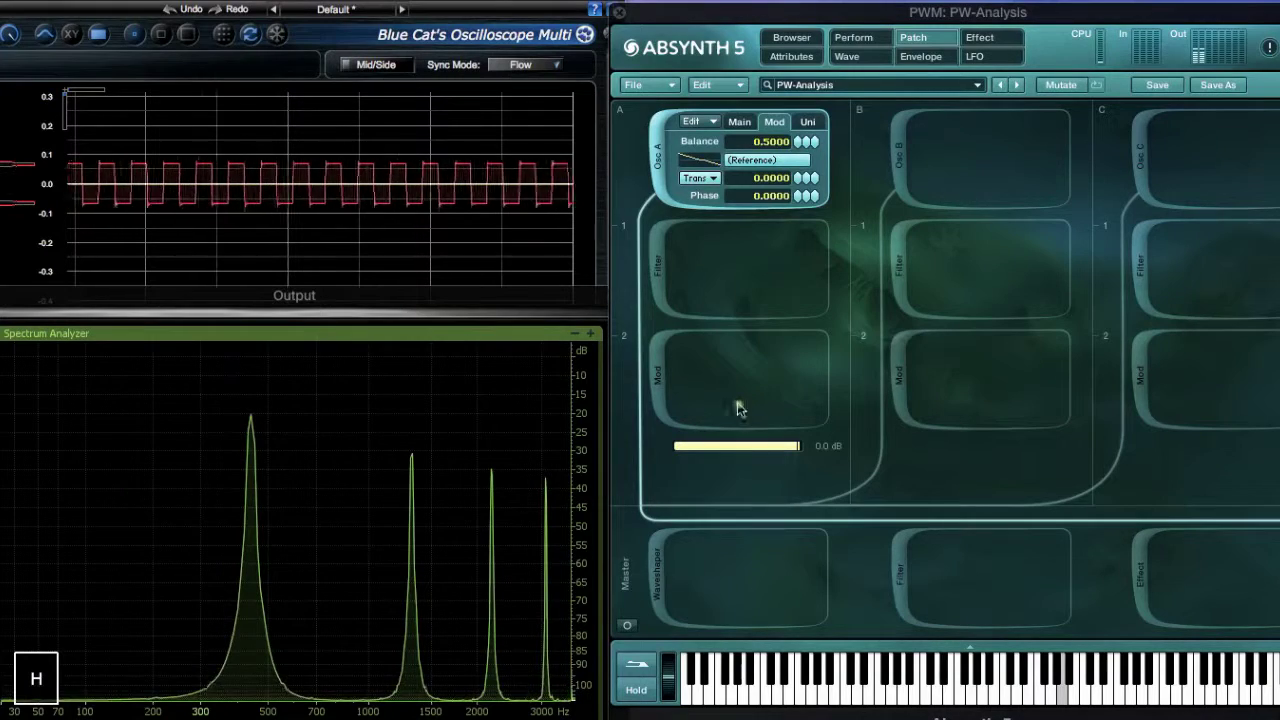
pyautogui.moveTo(799, 142)
pyautogui.mouseDown()
pyautogui.moveTo(799, 160)
pyautogui.moveTo(801, 109)
pyautogui.moveTo(799, 150)
pyautogui.mouseUp()
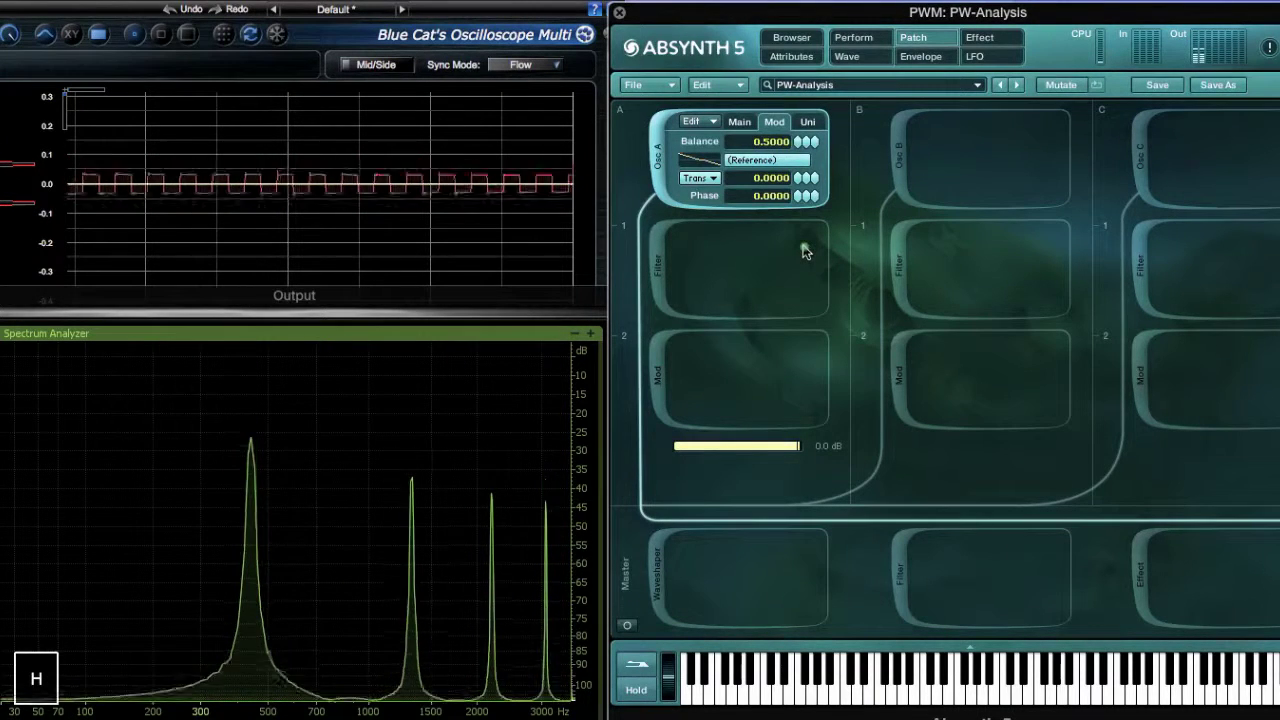
# - Open oscillator A's Reference wave in the waveform editor and play a note to view it
pyautogui.click(739, 121)
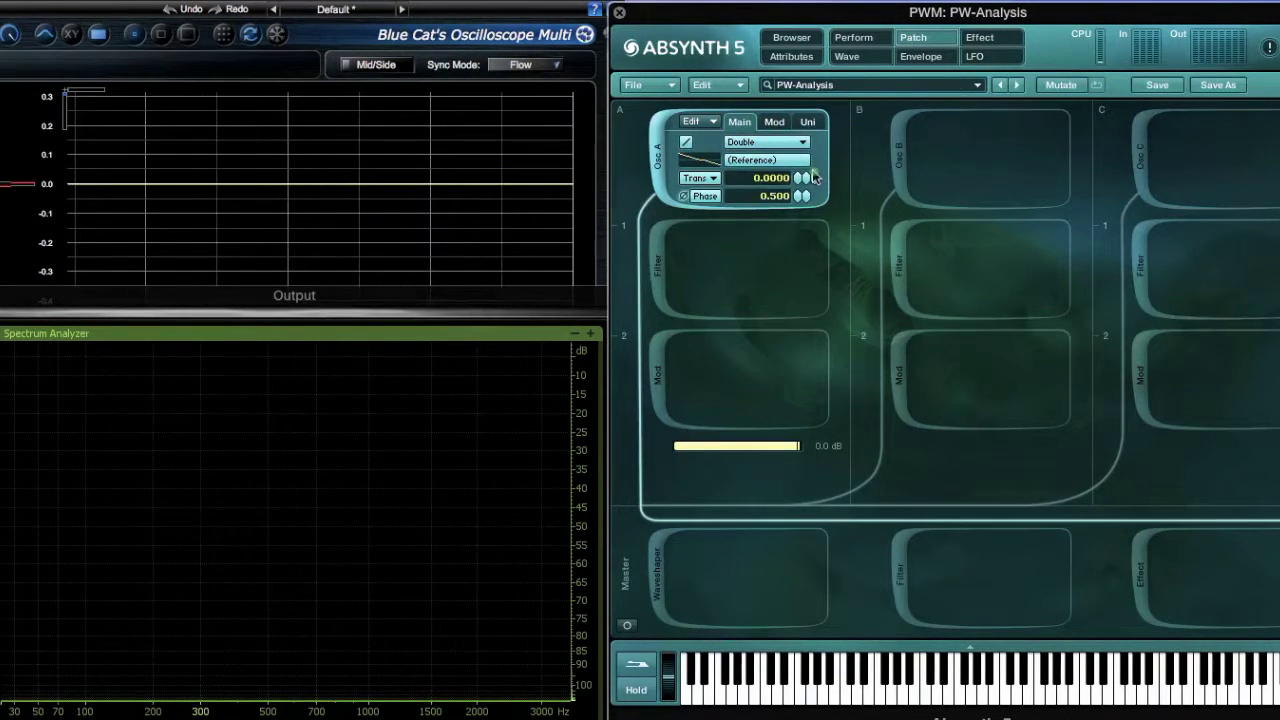
pyautogui.click(756, 161)
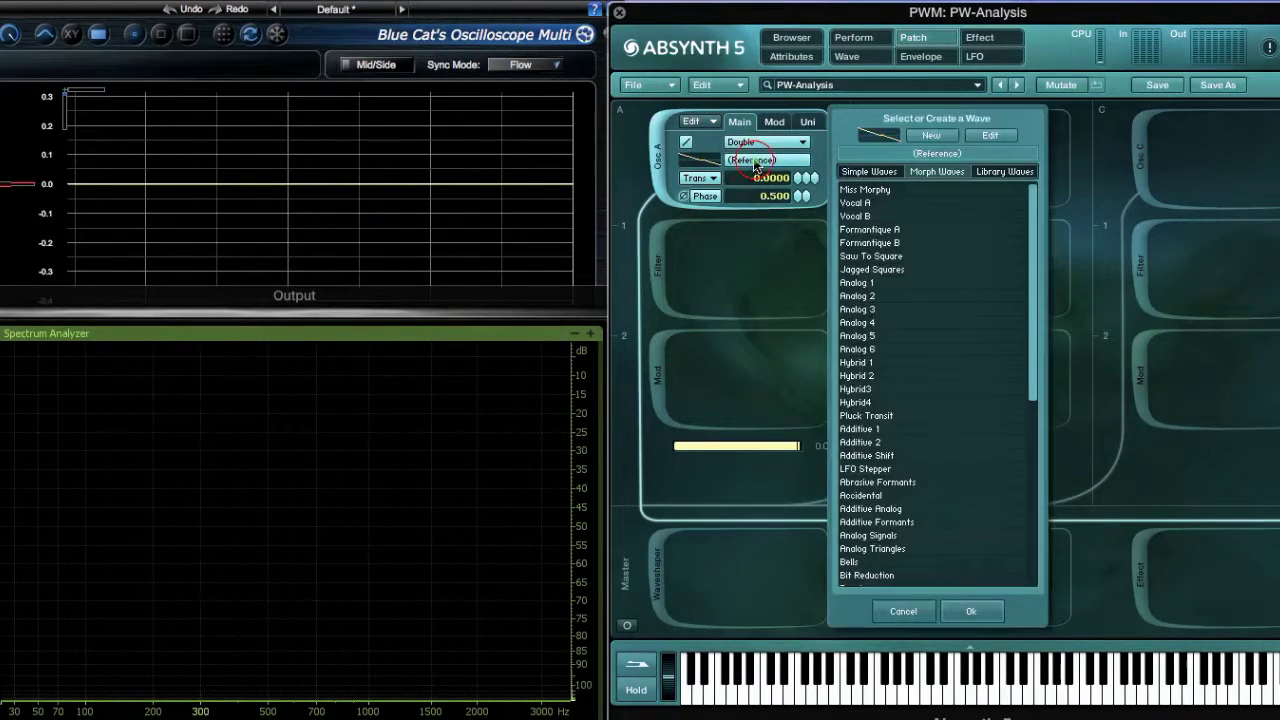
pyautogui.click(995, 137)
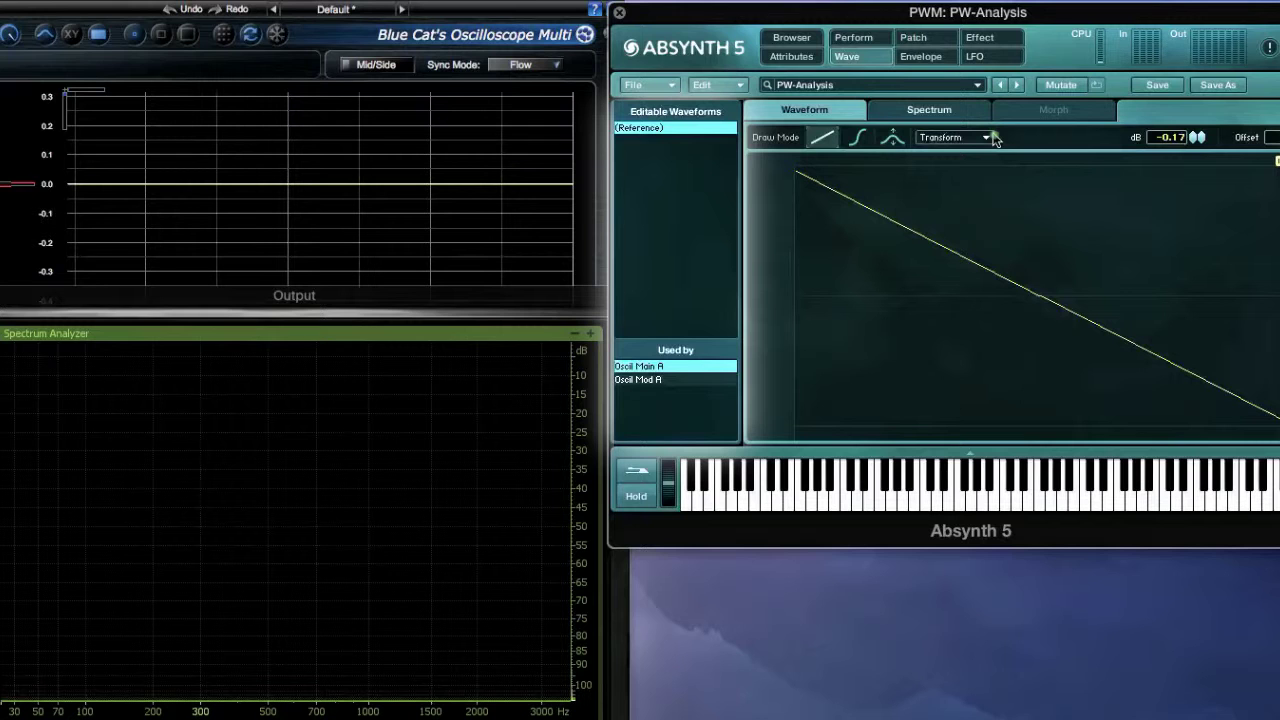
pyautogui.press('s')
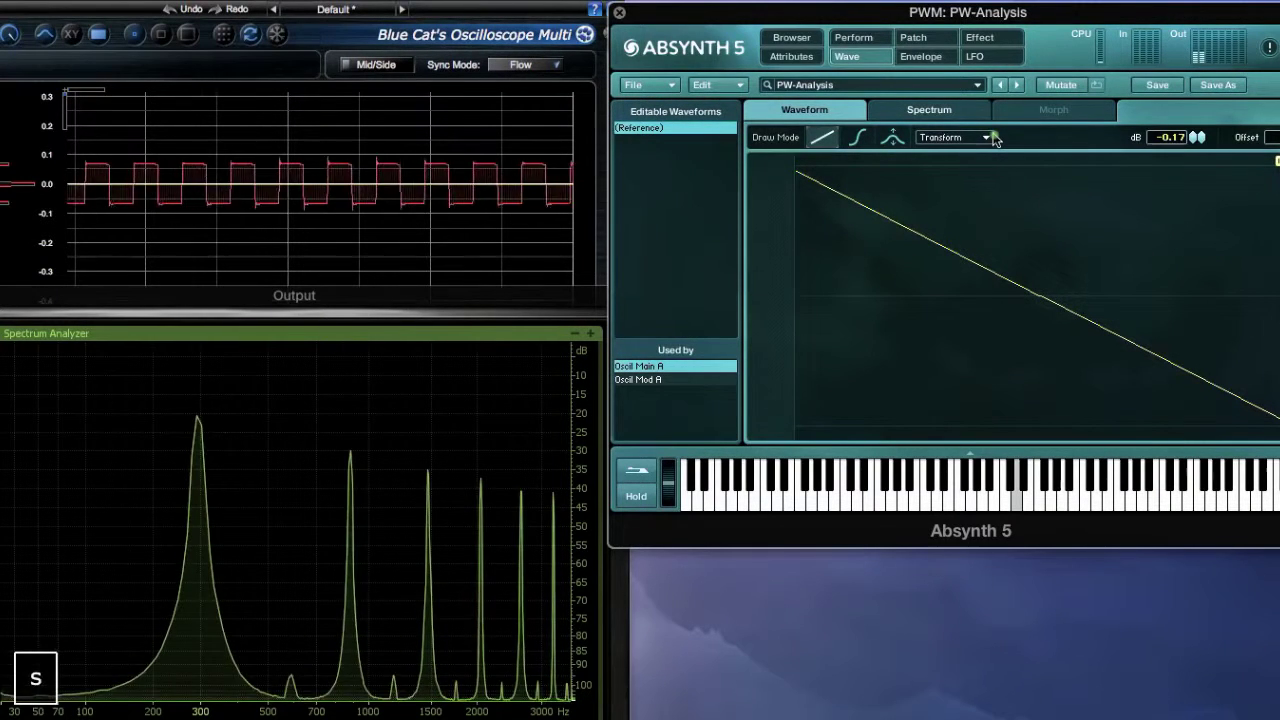
# - Expand LFO 2 on the LFO page to check its phase modulation, then return to the Wave editor
pyautogui.click(1001, 61)
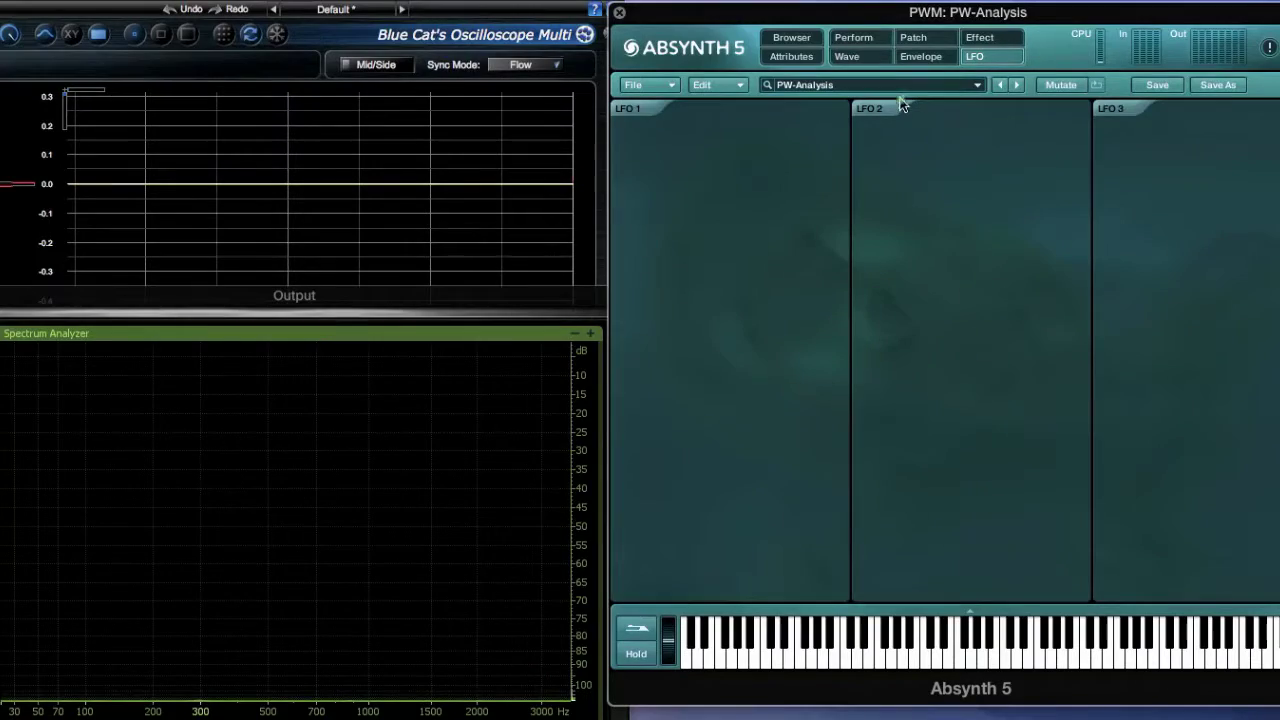
pyautogui.click(889, 110)
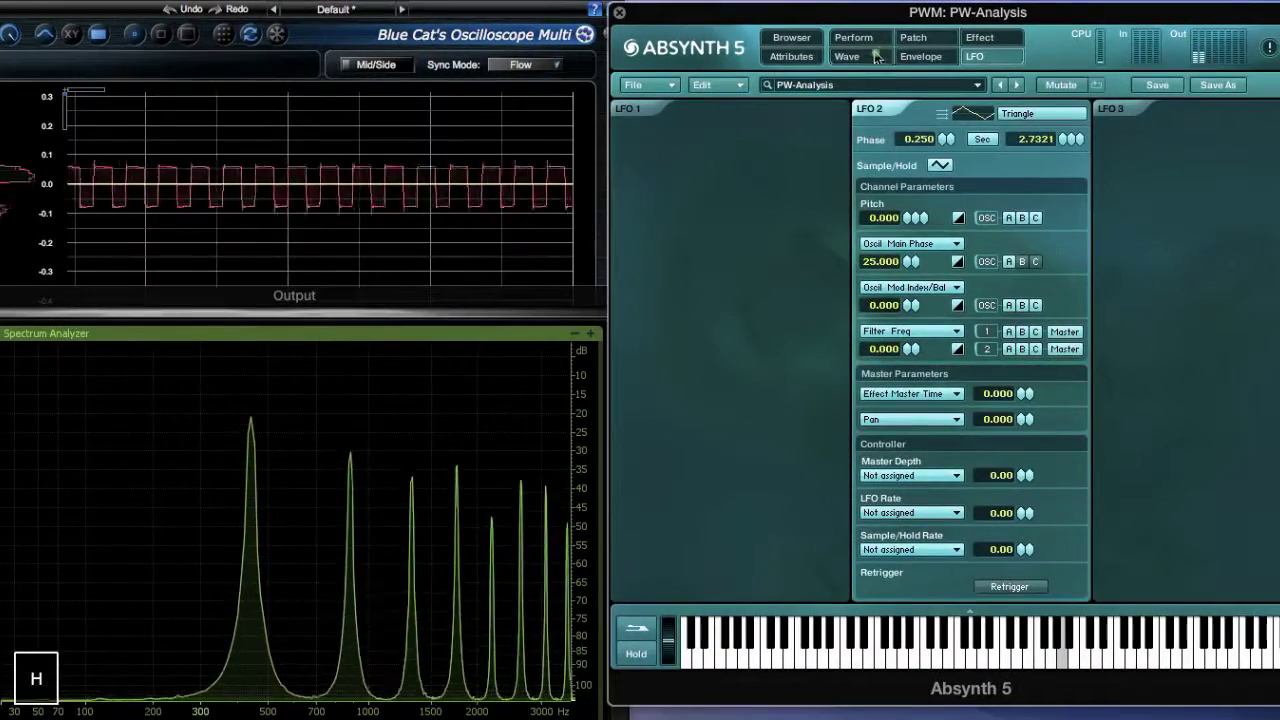
pyautogui.click(834, 55)
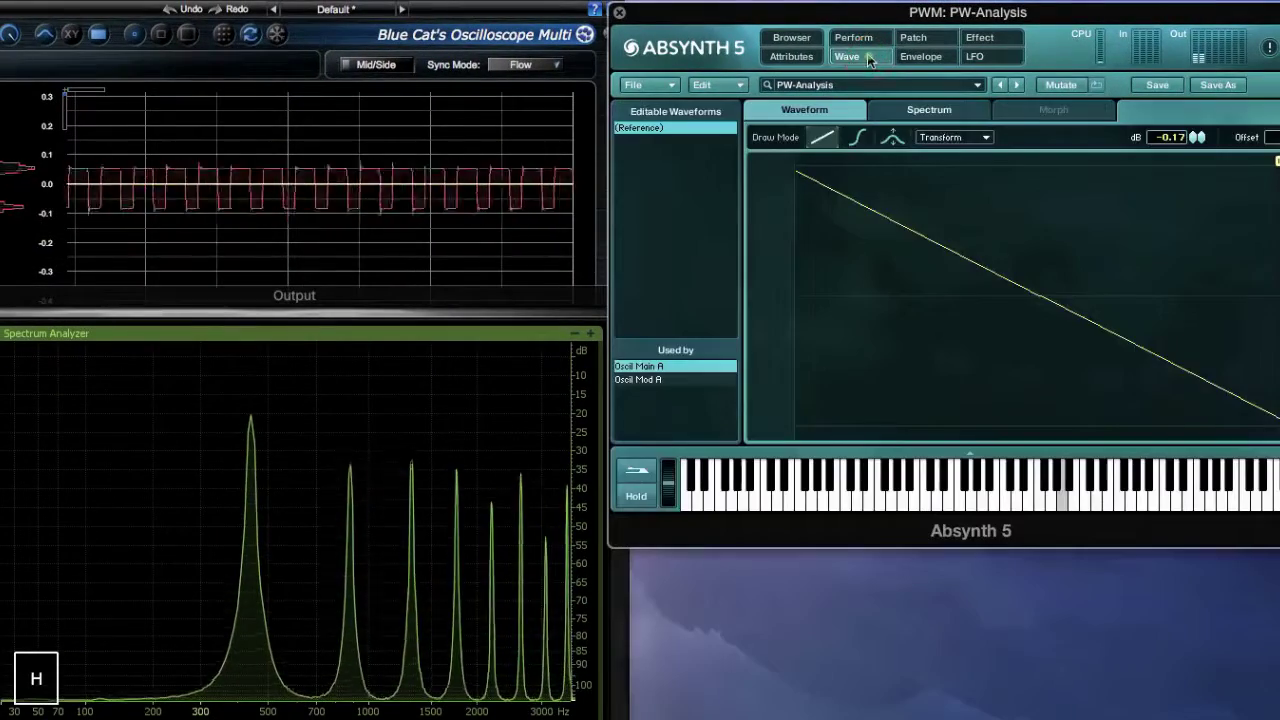
# - Load the Triangle wave from Simple Waves and play higher and lower notes to compare it
pyautogui.click(937, 137)
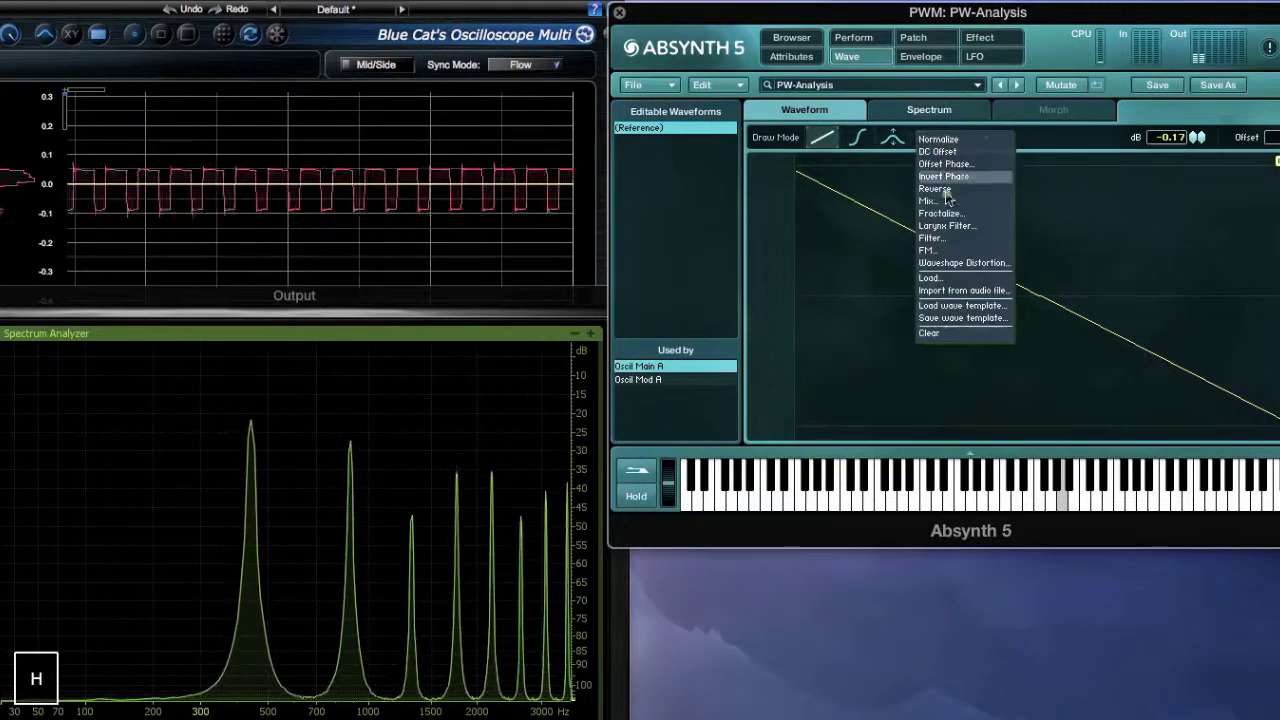
pyautogui.click(932, 277)
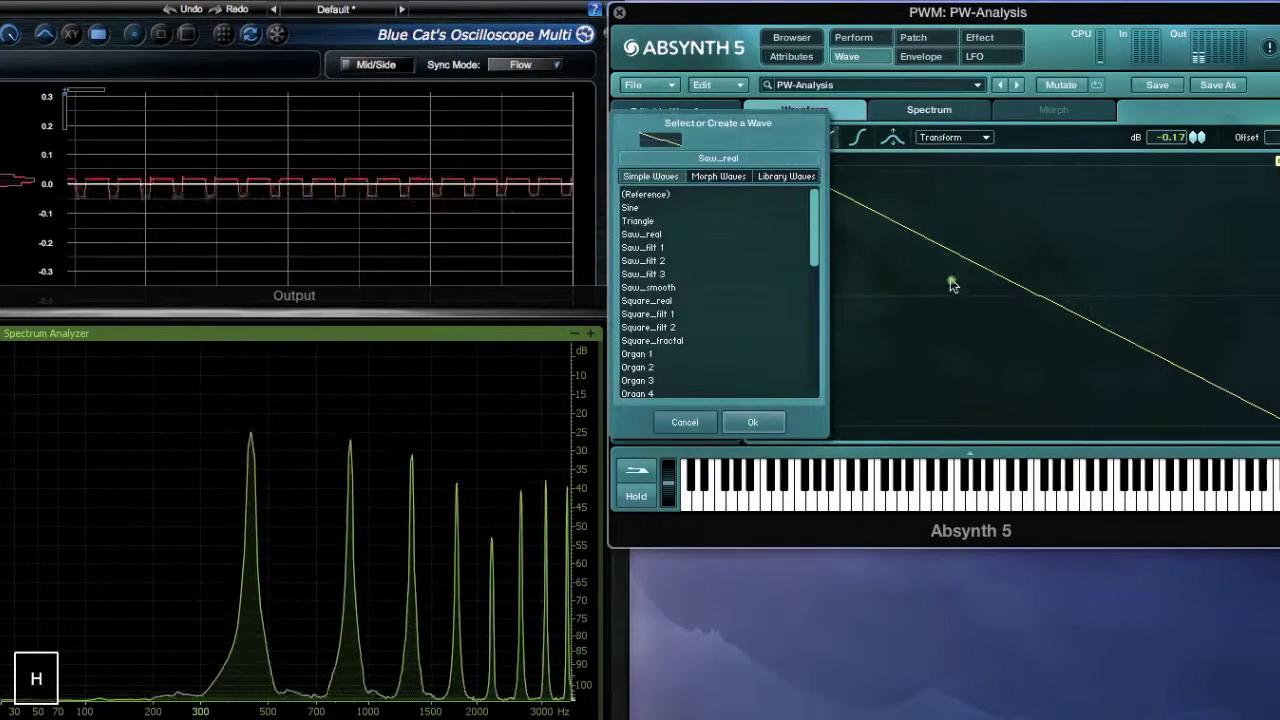
pyautogui.click(663, 222)
pyautogui.press('s')
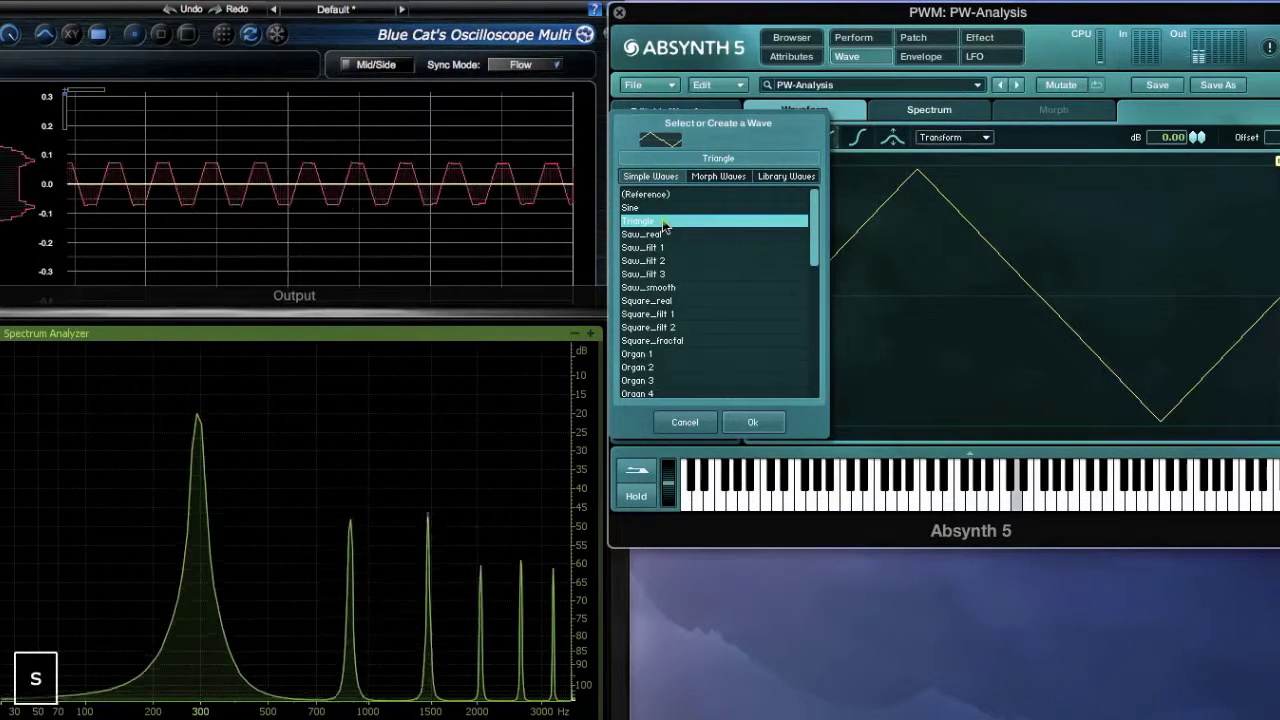
pyautogui.click(846, 492)
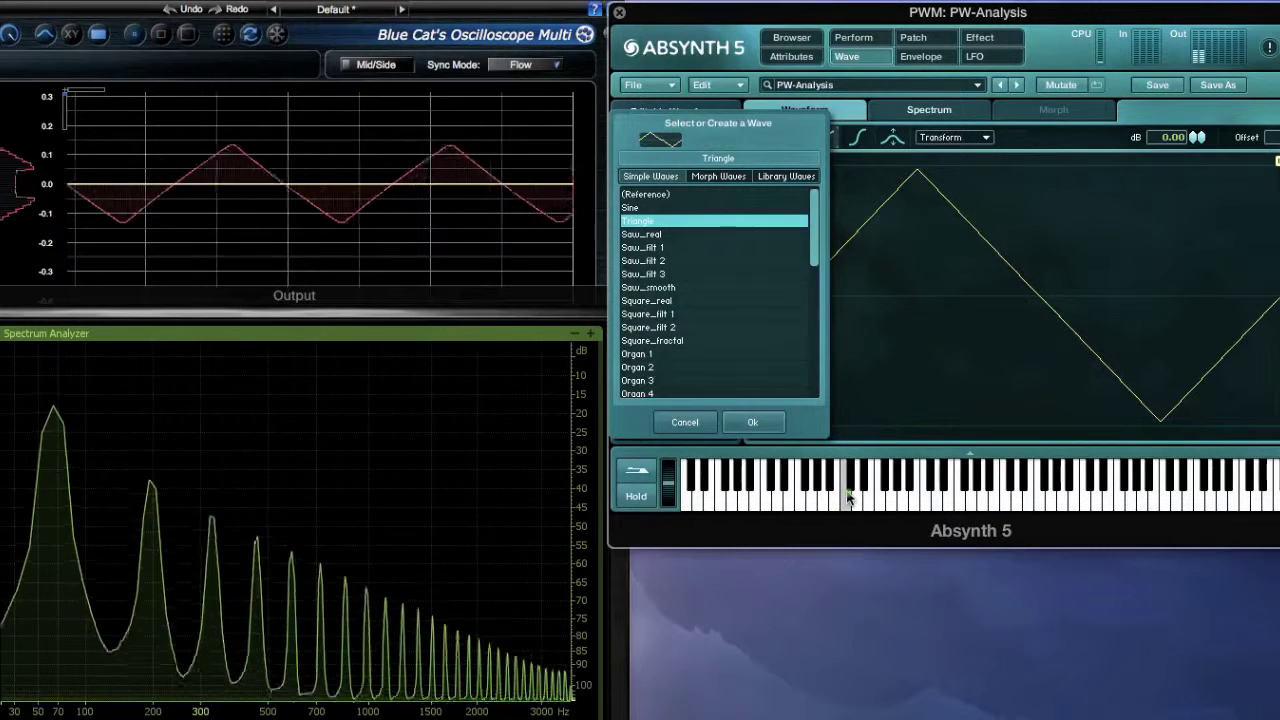
pyautogui.scroll(-2, 660, 348)
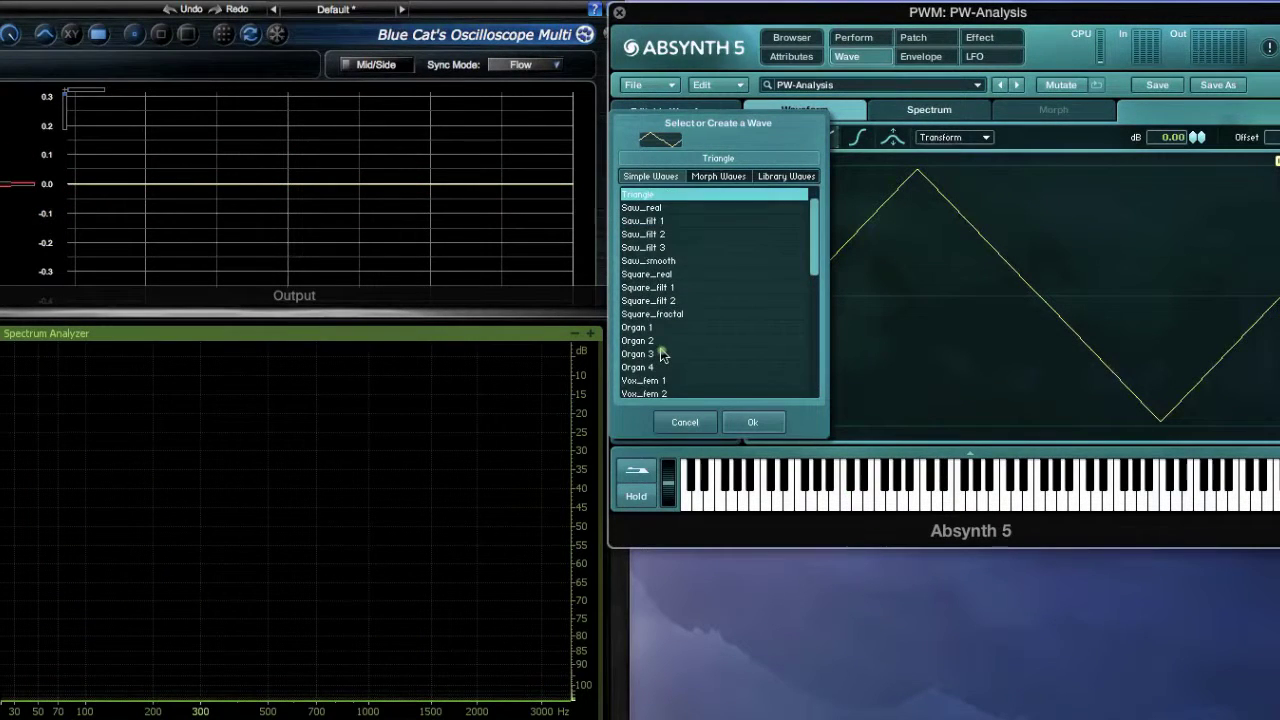
pyautogui.scroll(1, 678, 280)
# - Load Square_real as the Reference wave, previewing it with a note
pyautogui.click(671, 262)
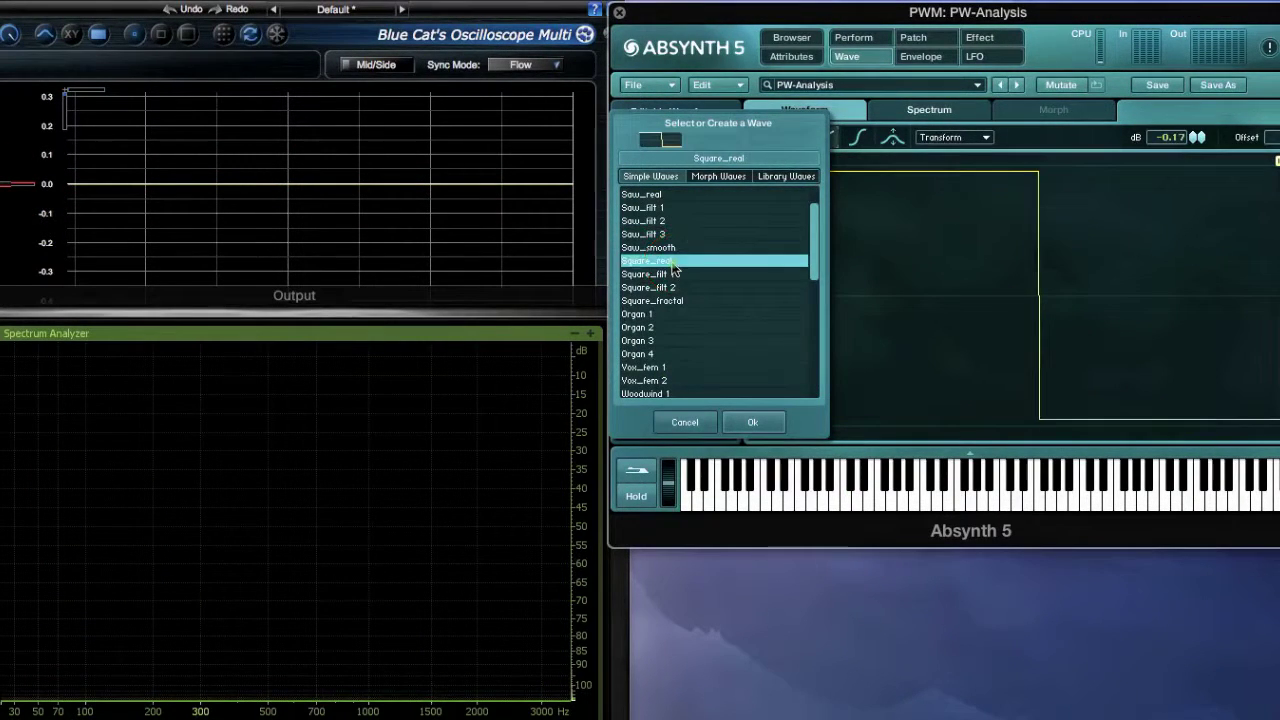
pyautogui.press('s')
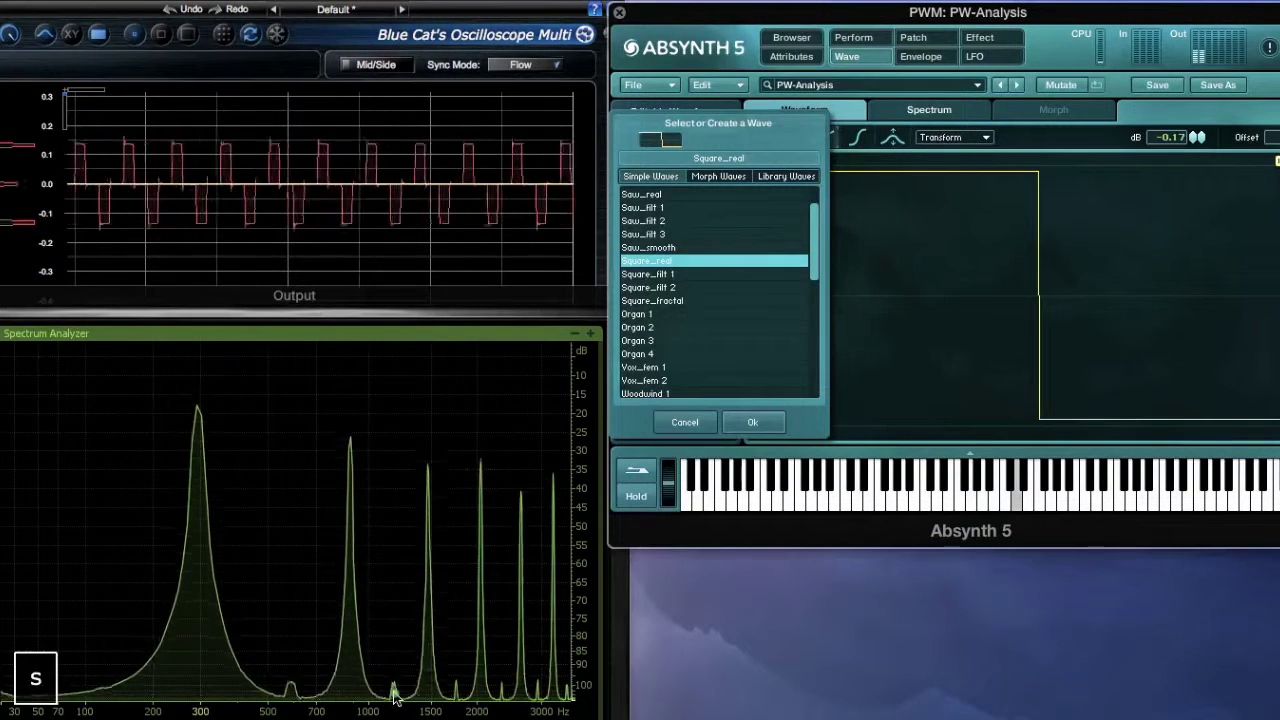
pyautogui.click(769, 424)
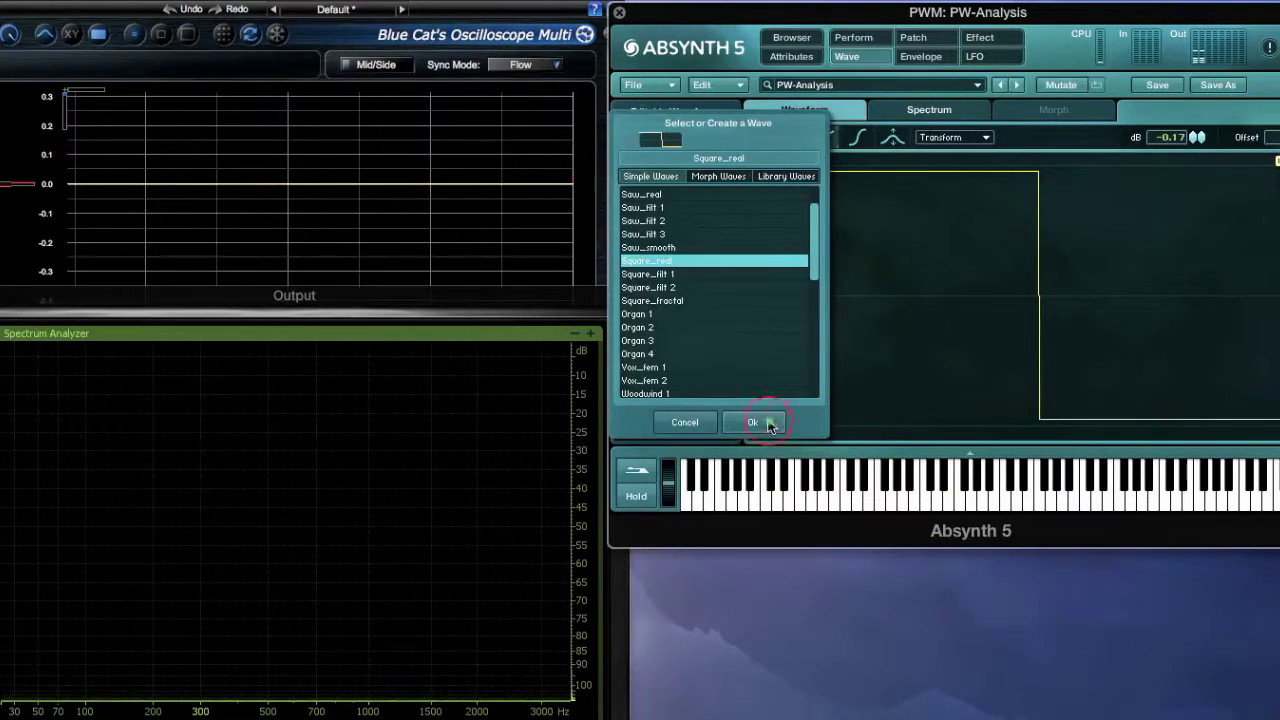
# - Play a note on the Spectrum tab and redraw the 2nd harmonic's level, then view the waveform
pyautogui.click(955, 112)
pyautogui.press('h')
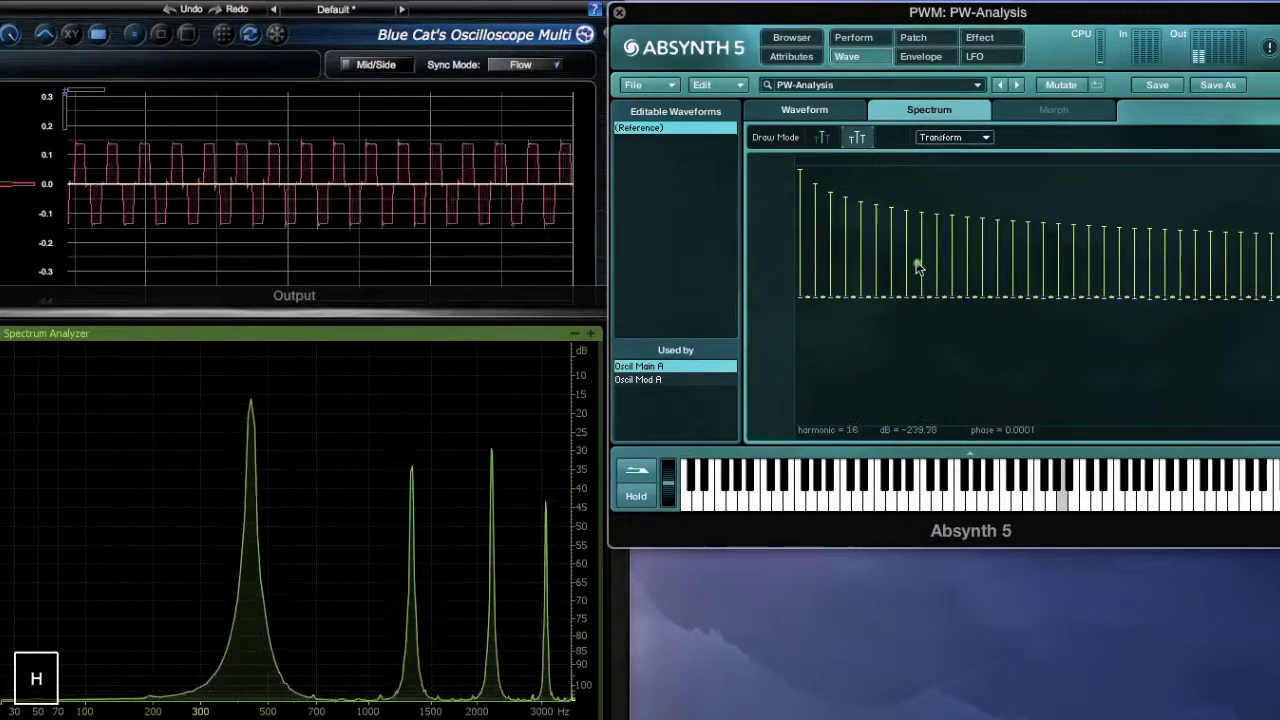
pyautogui.click(807, 183)
pyautogui.moveTo(807, 183)
pyautogui.mouseDown()
pyautogui.moveTo(820, 200)
pyautogui.moveTo(808, 296)
pyautogui.mouseUp()
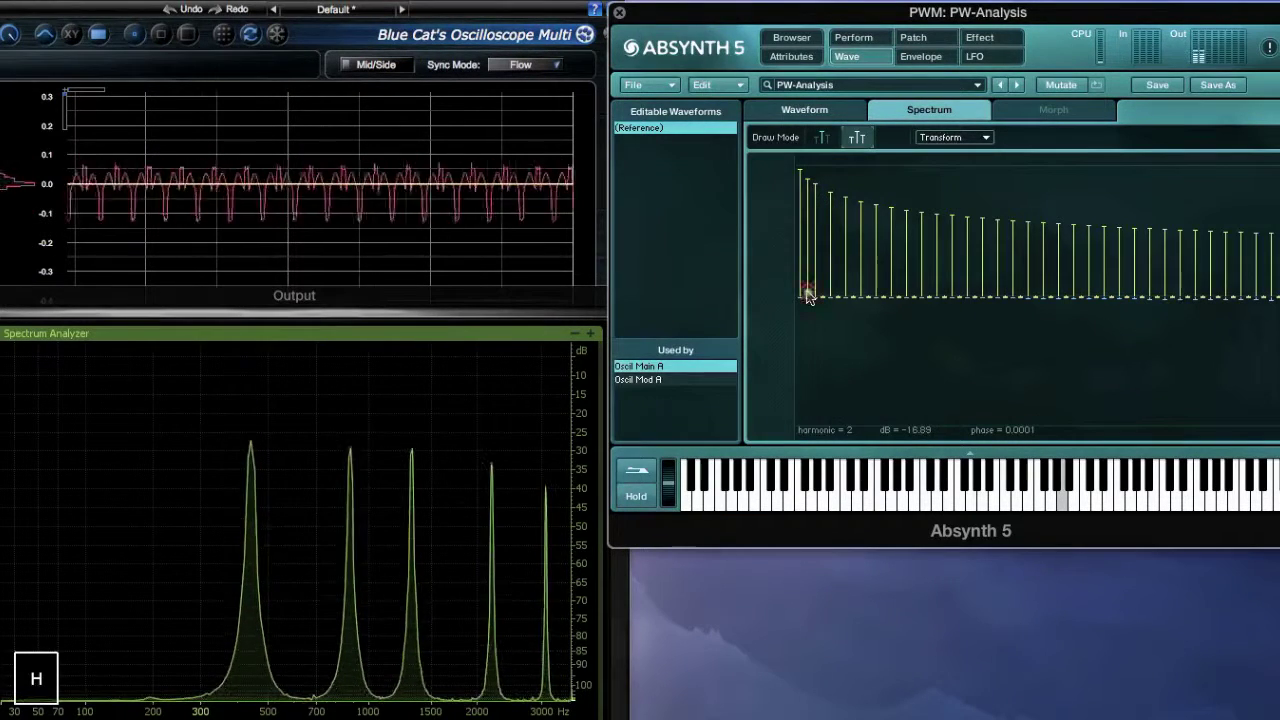
pyautogui.click(804, 109)
# - Load the Organ 4 wave, play it, and view its harmonic spectrum with LFO 2 collapsed
pyautogui.click(943, 137)
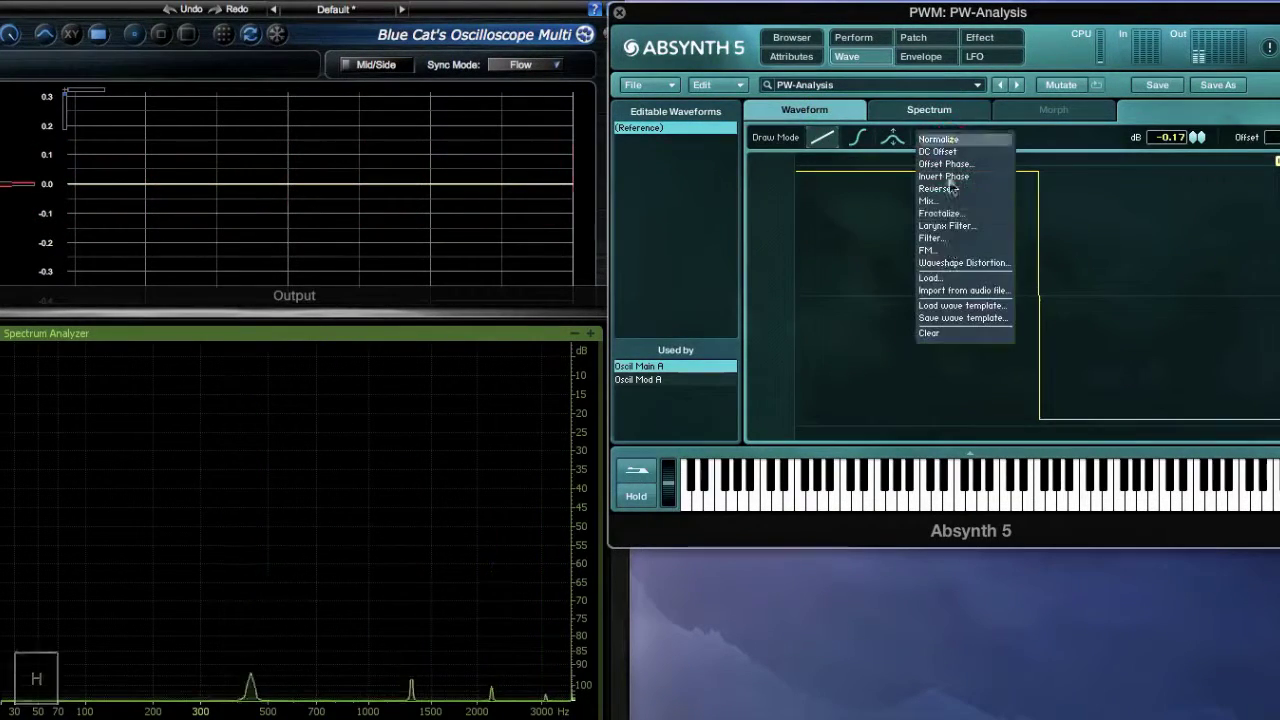
pyautogui.click(936, 278)
pyautogui.scroll(-2, 745, 300)
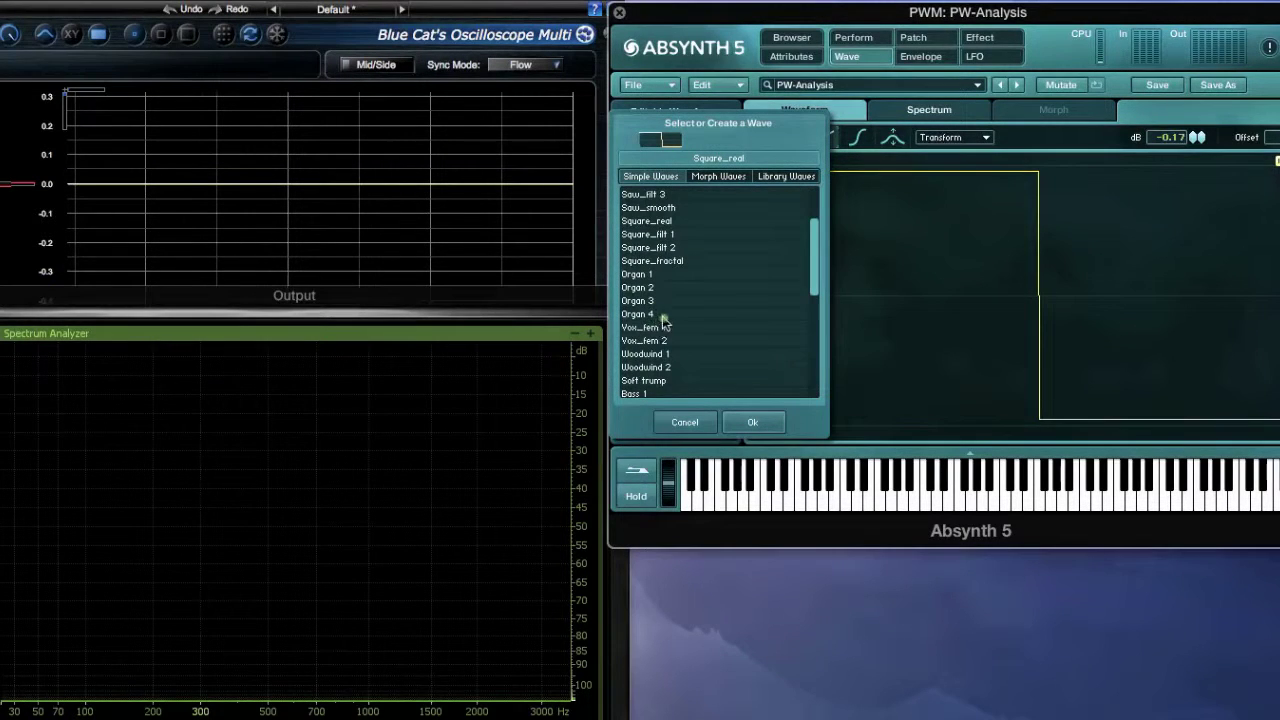
pyautogui.click(663, 315)
pyautogui.click(750, 420)
pyautogui.press('s')
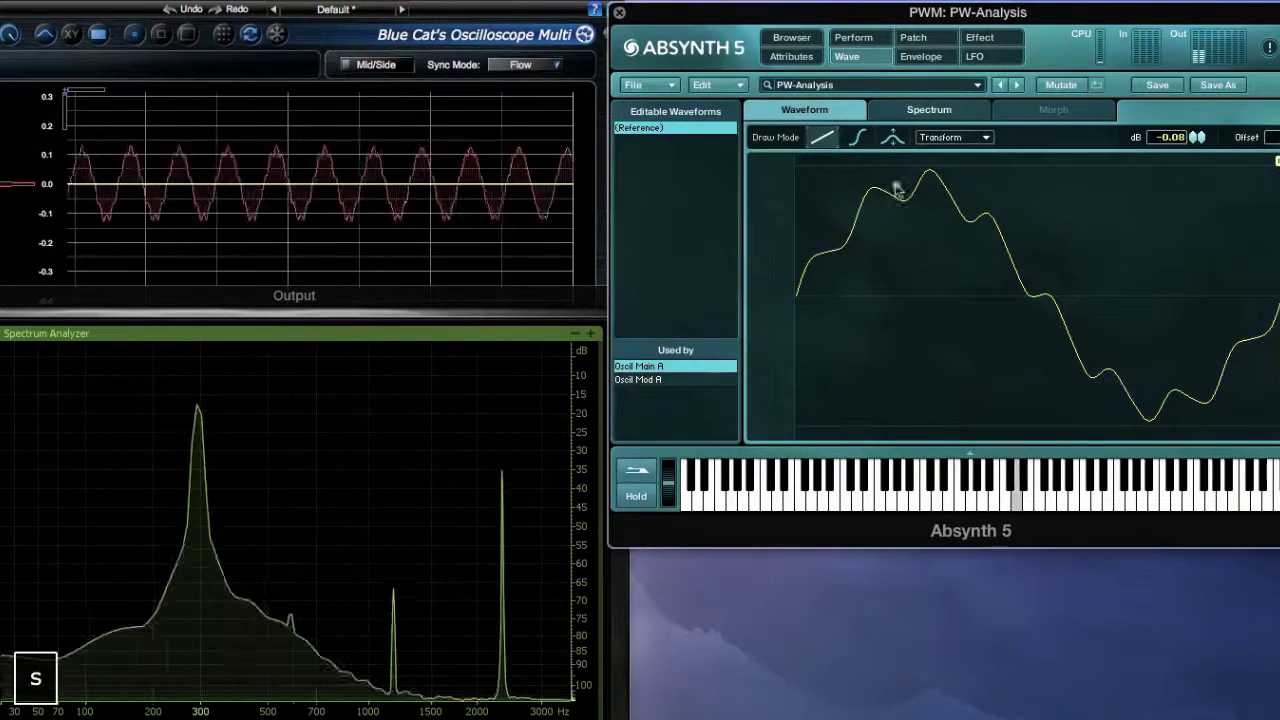
pyautogui.click(930, 114)
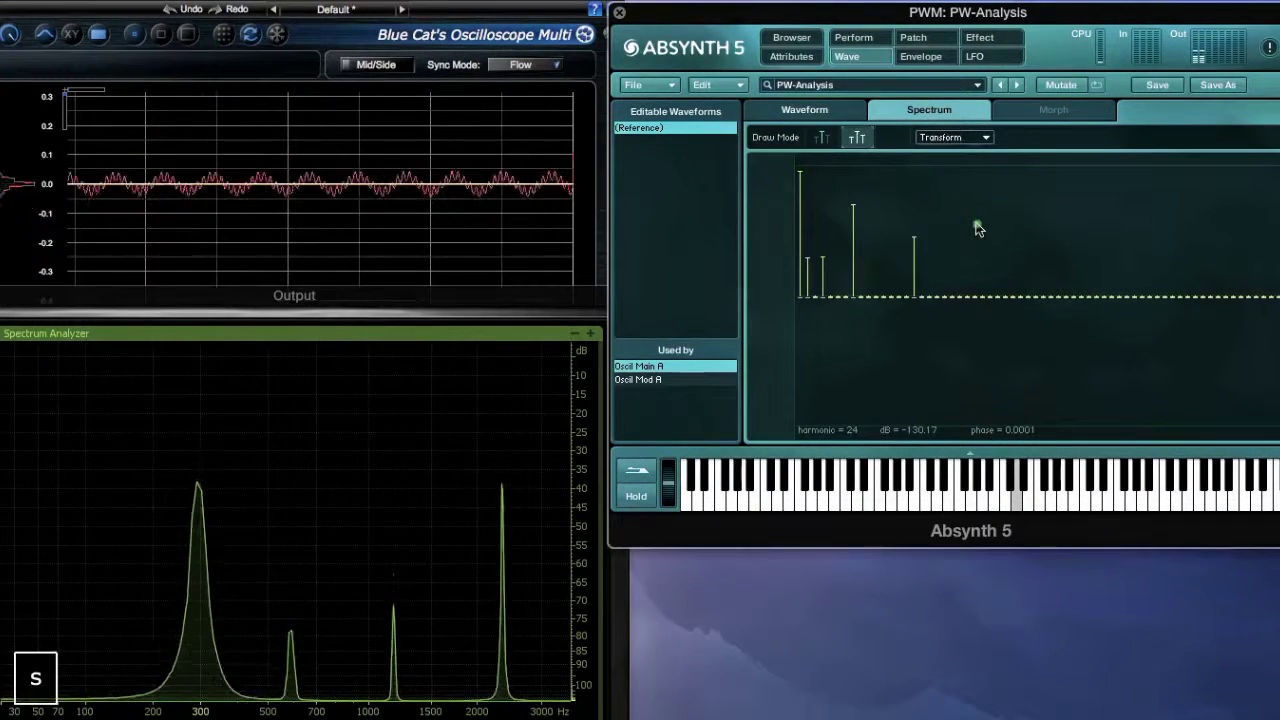
pyautogui.click(975, 60)
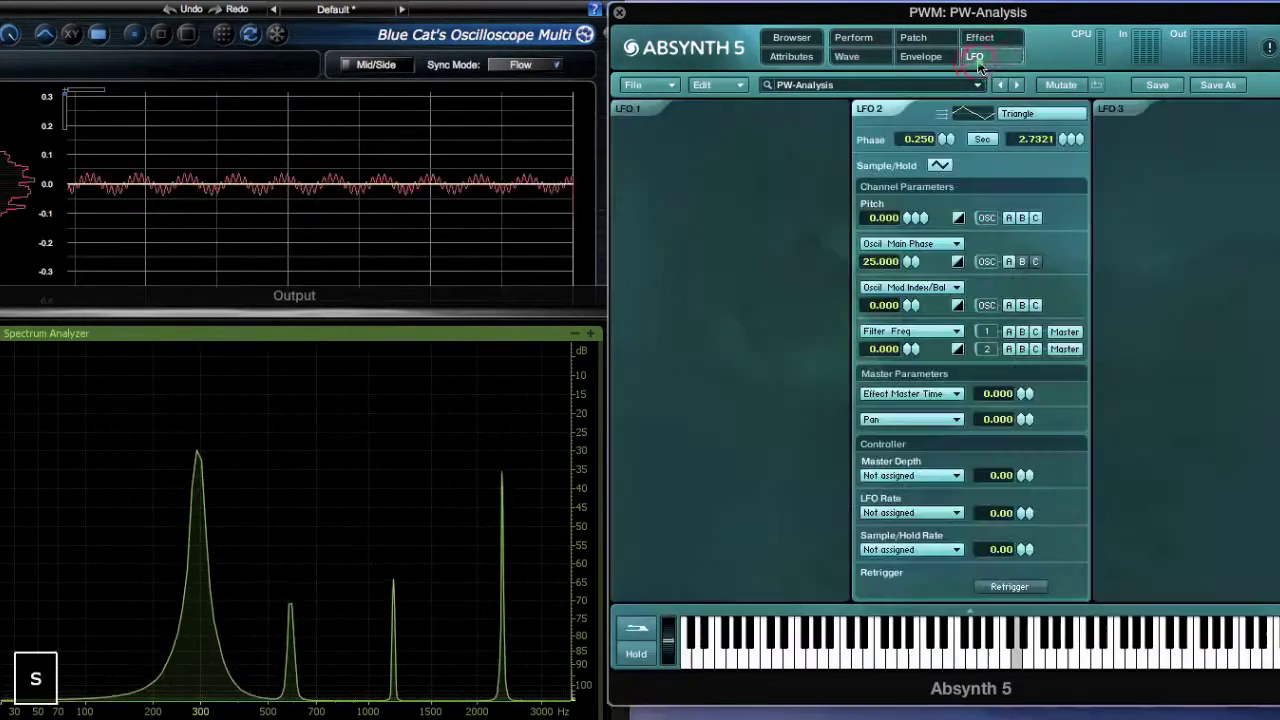
pyautogui.click(889, 113)
pyautogui.click(847, 56)
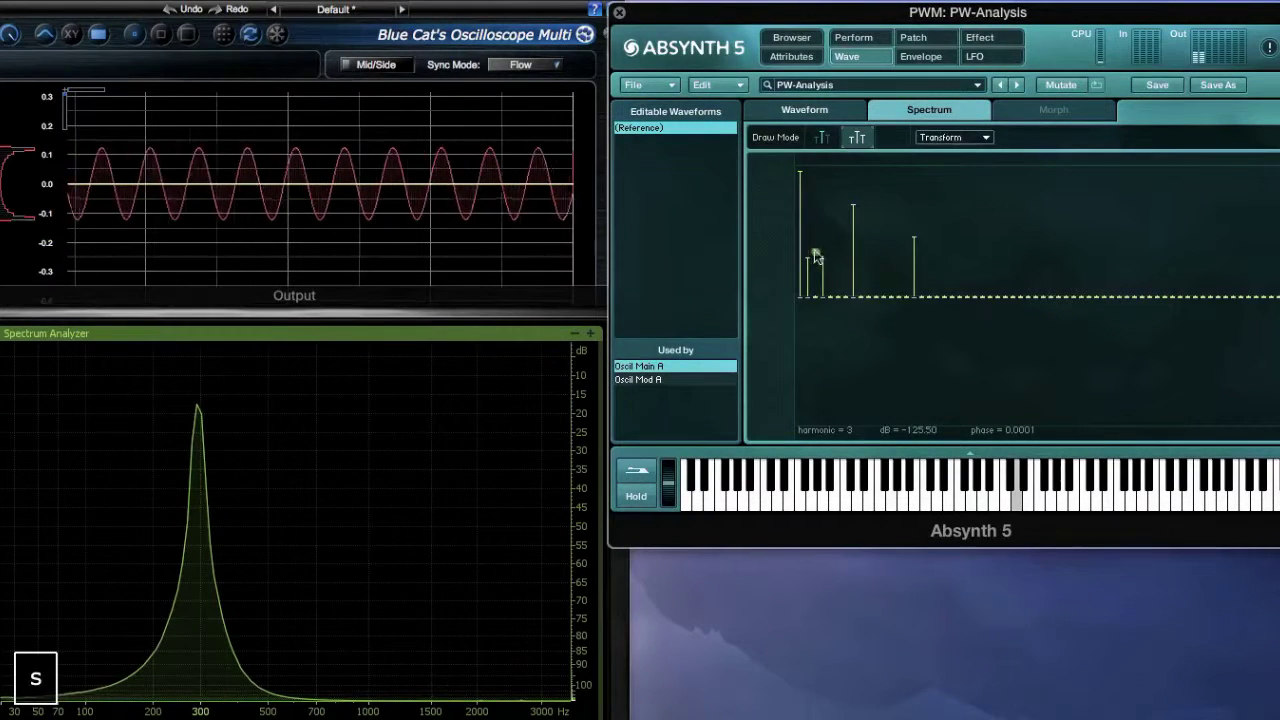
# - Add harmonic bars from the 3rd and 5th up to the 22nd harmonic
pyautogui.click(815, 184)
pyautogui.click(830, 188)
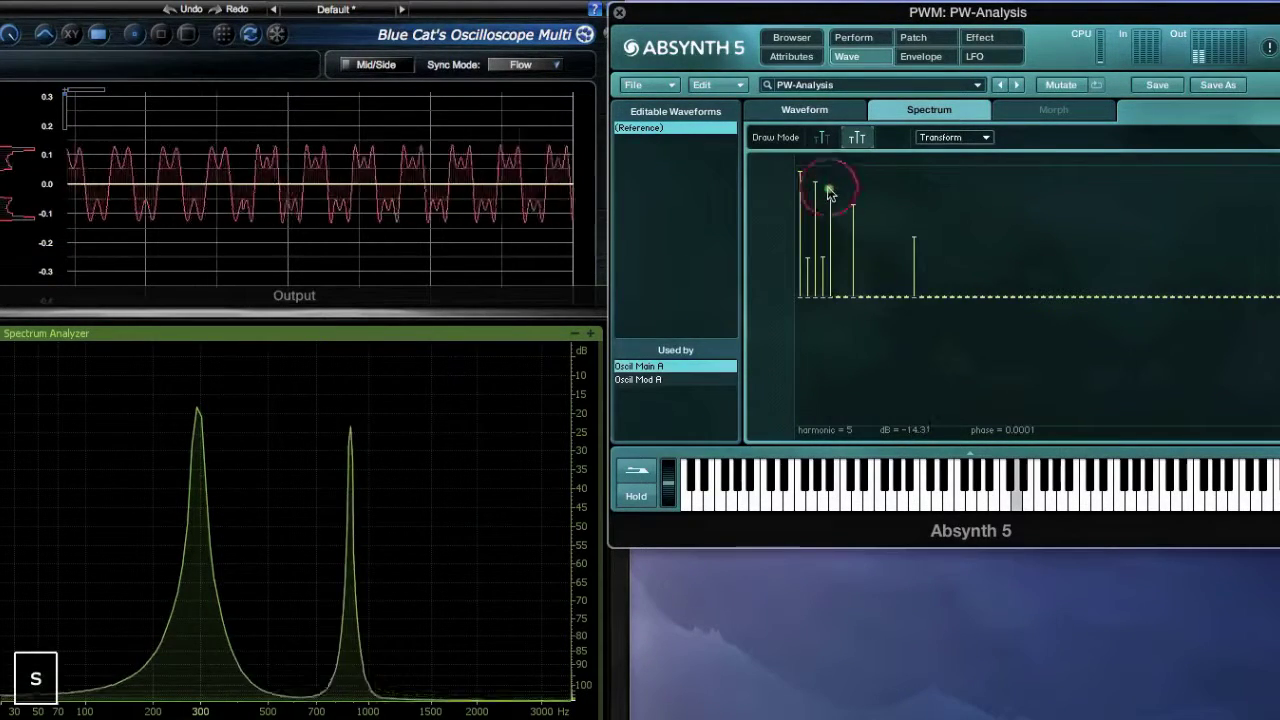
pyautogui.click(845, 204)
pyautogui.click(866, 206)
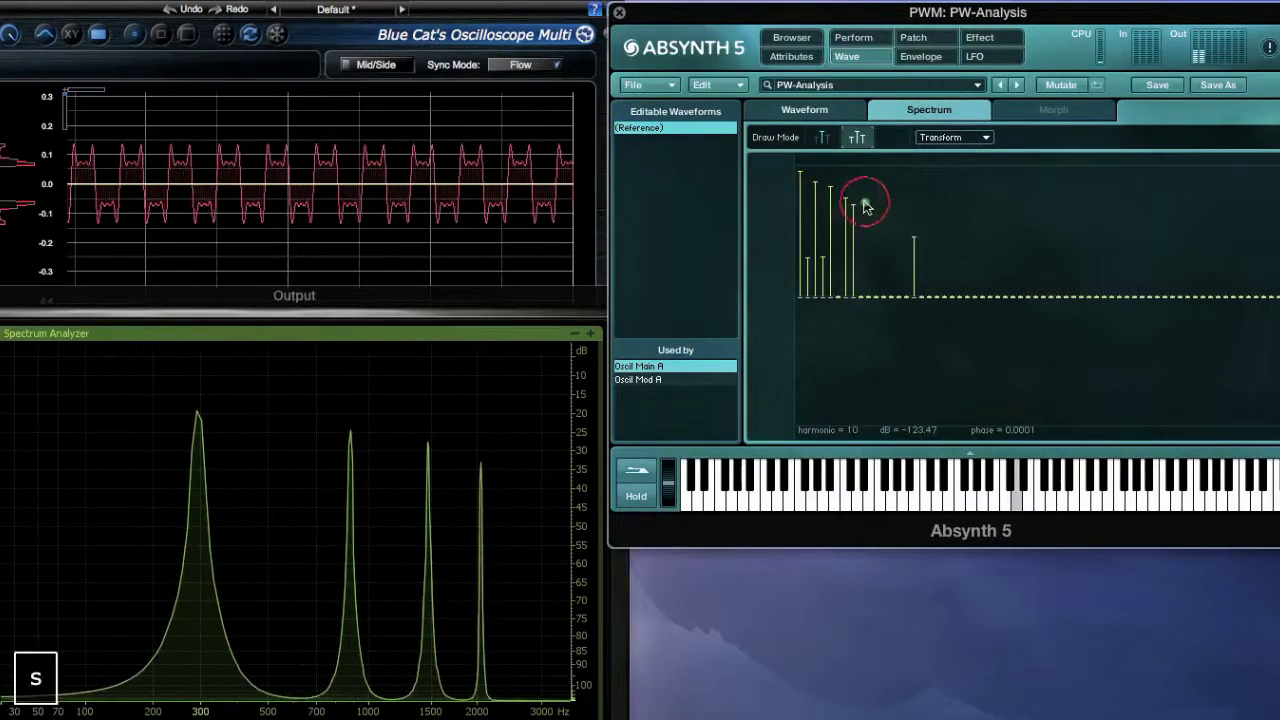
pyautogui.click(883, 205)
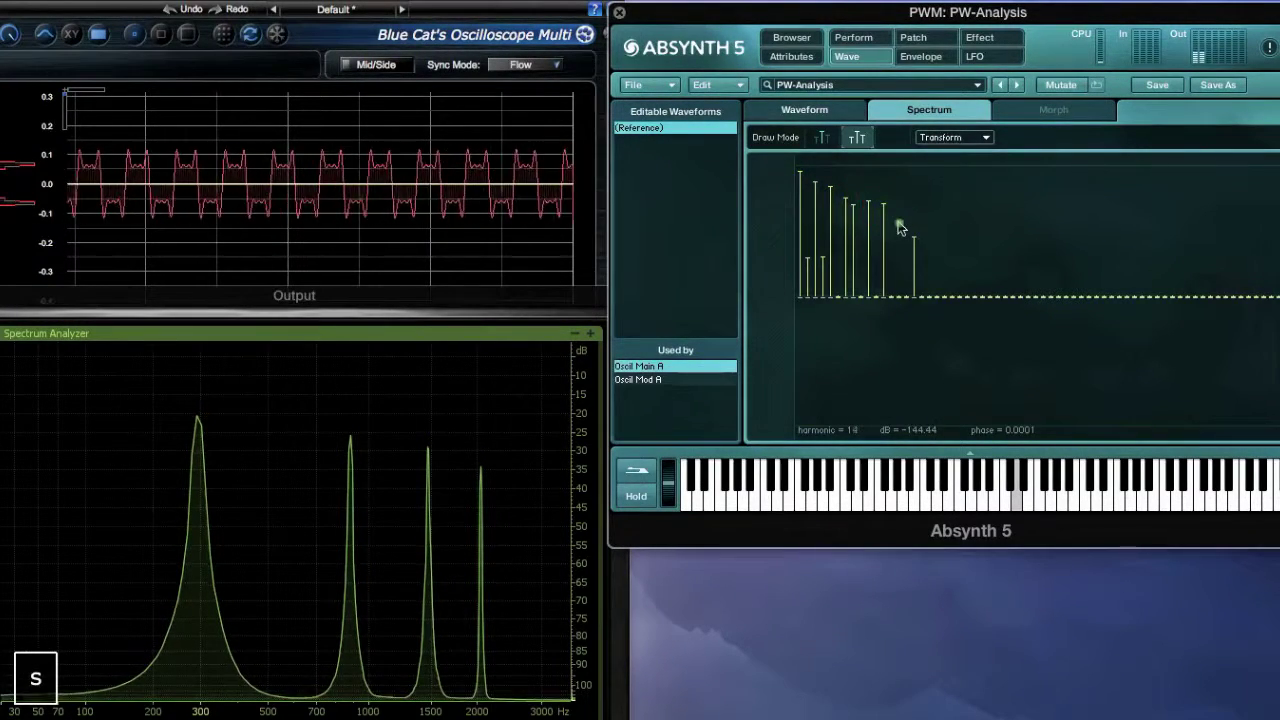
pyautogui.click(898, 208)
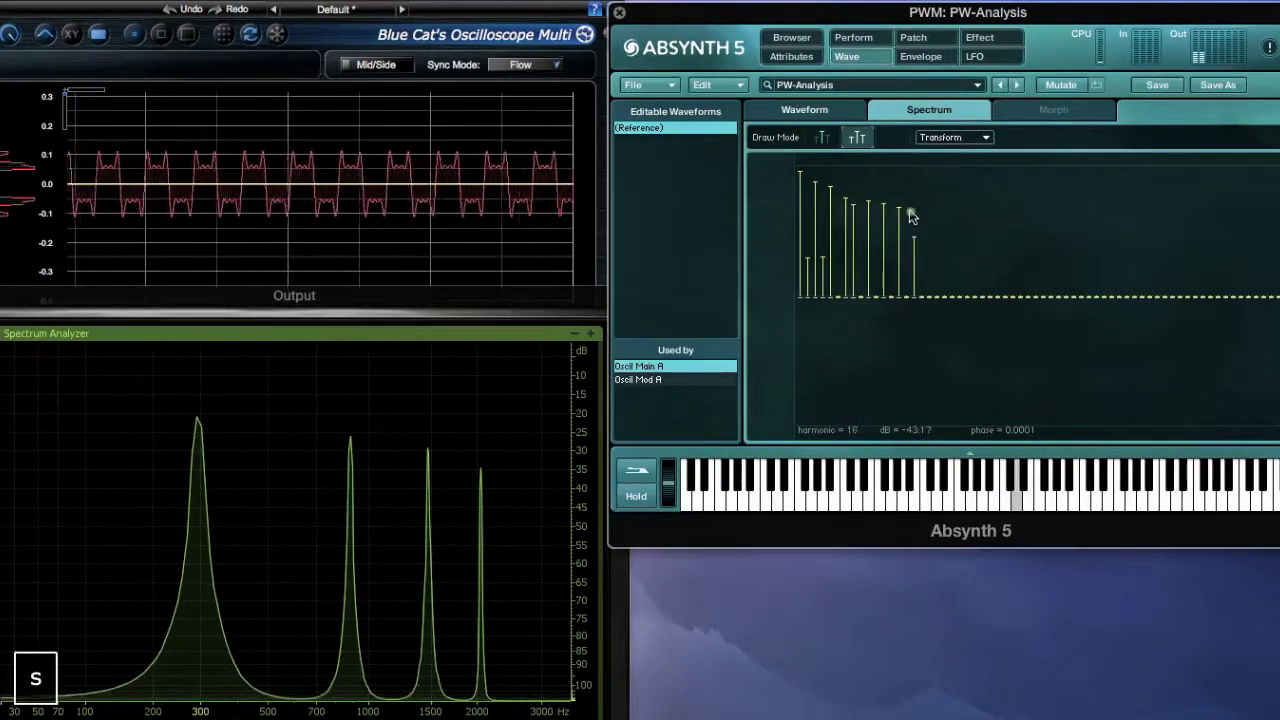
pyautogui.click(929, 211)
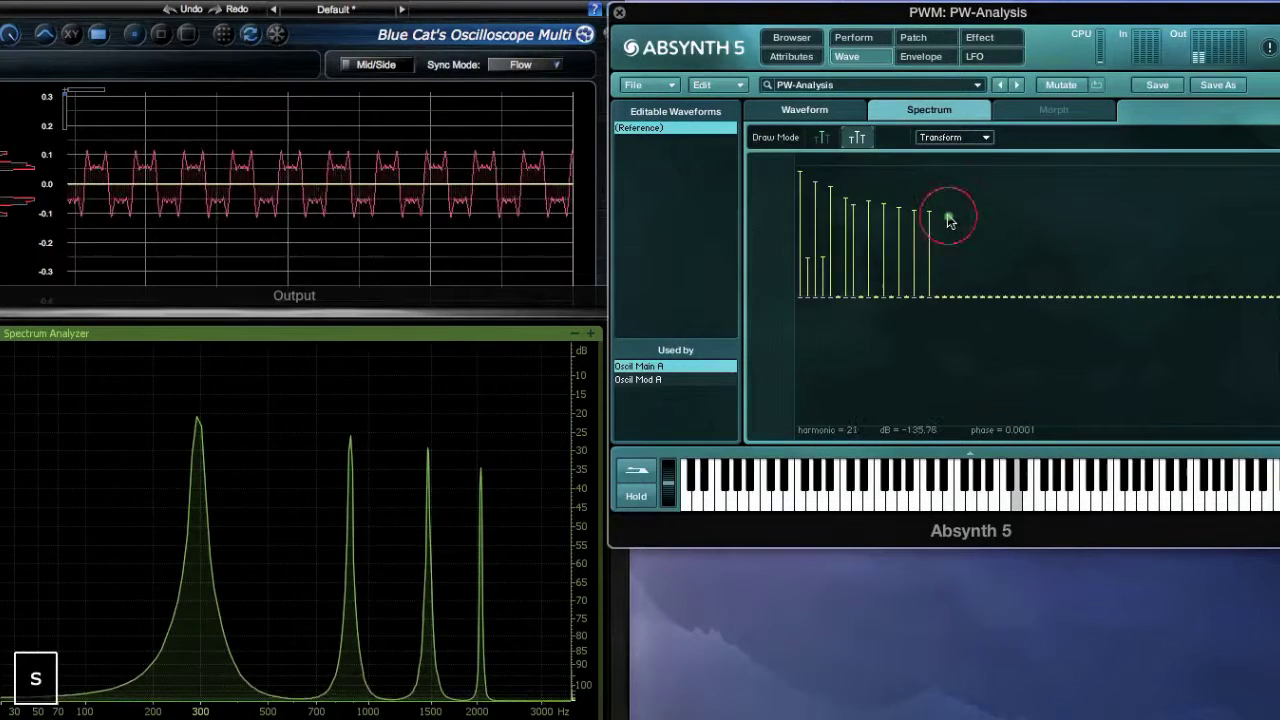
pyautogui.click(951, 218)
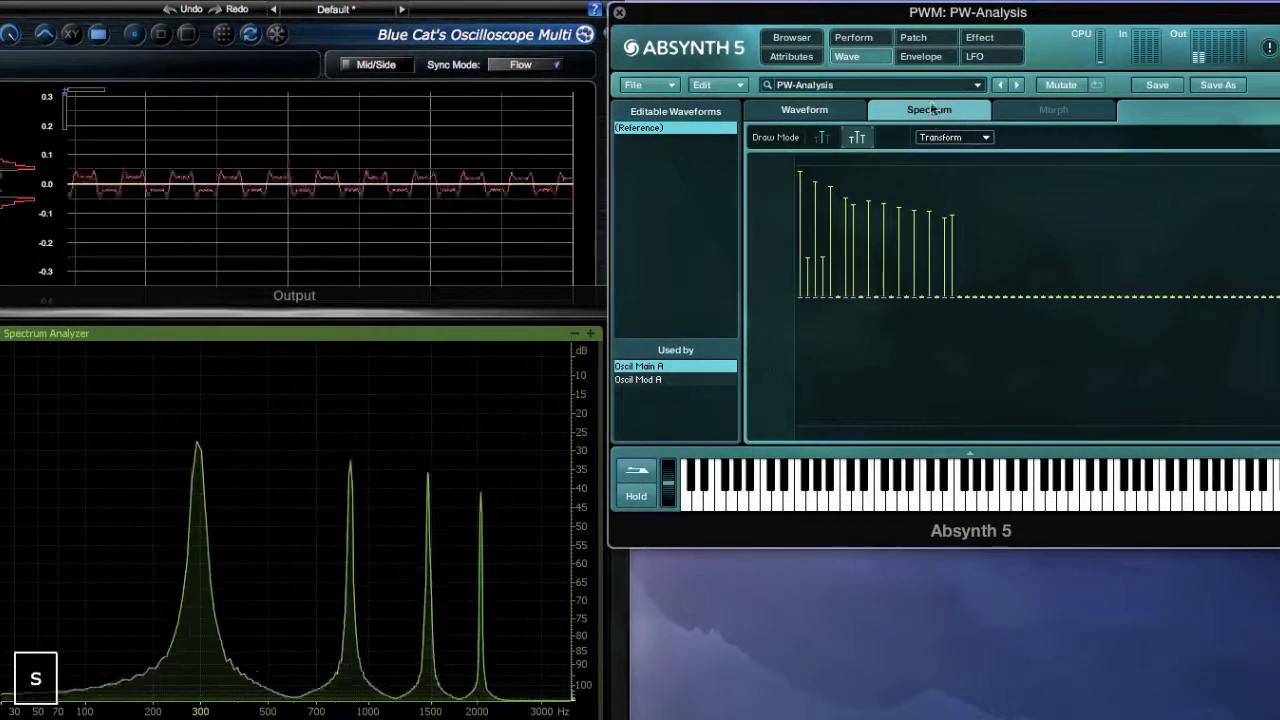
# - Check LFO 2's parameters, then redraw the harmonics as a steadily falling, sawtooth-like ramp
pyautogui.click(975, 56)
pyautogui.click(893, 108)
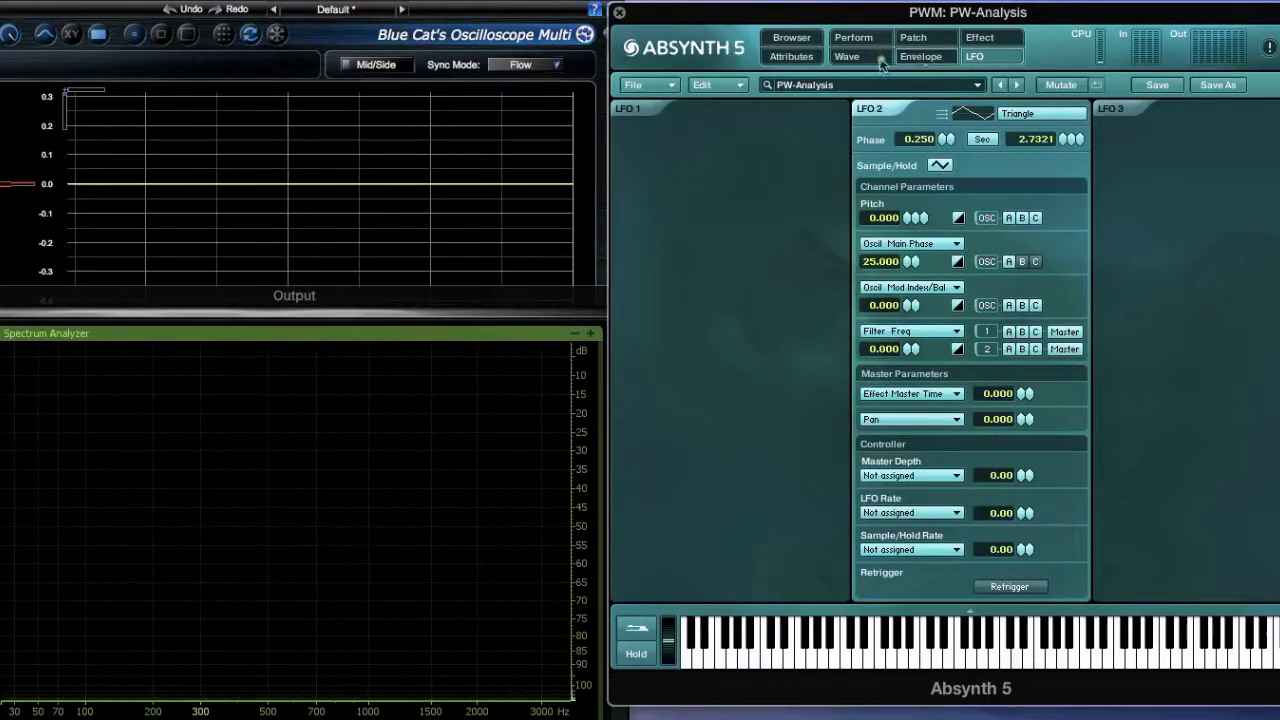
pyautogui.click(847, 56)
pyautogui.press('s')
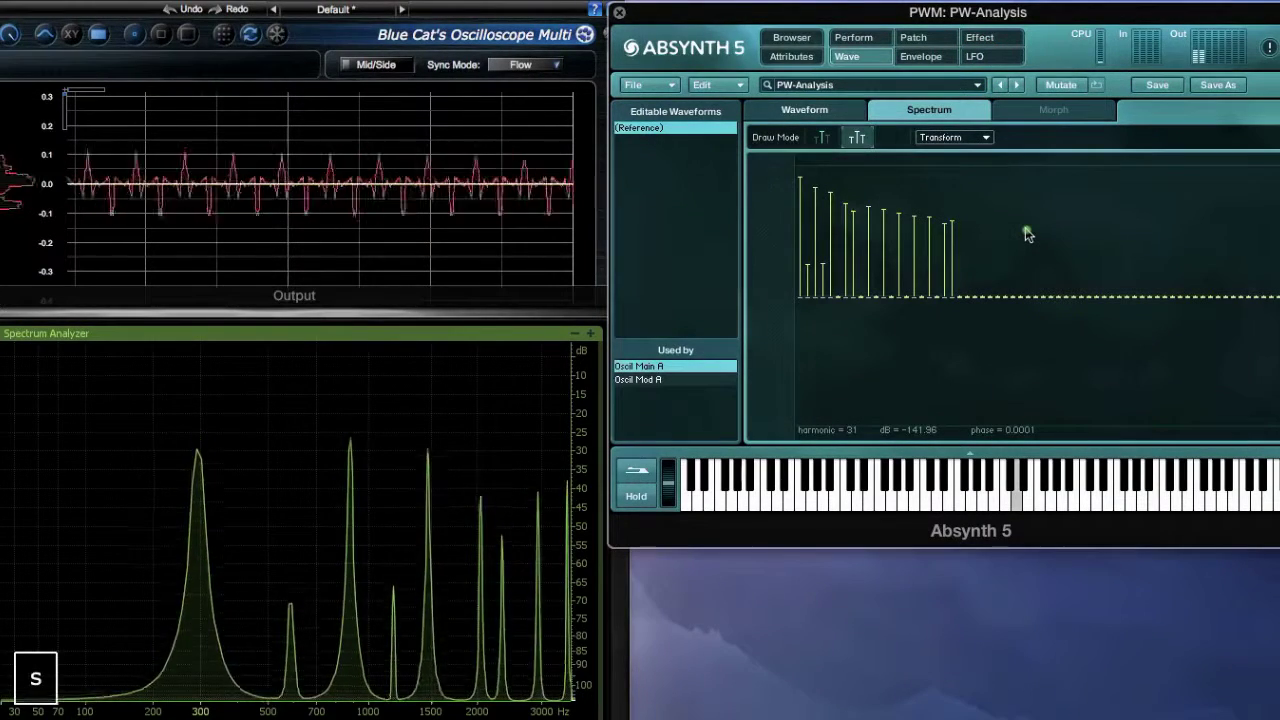
pyautogui.click(801, 178)
pyautogui.moveTo(889, 208); pyautogui.dragTo(1140, 300)
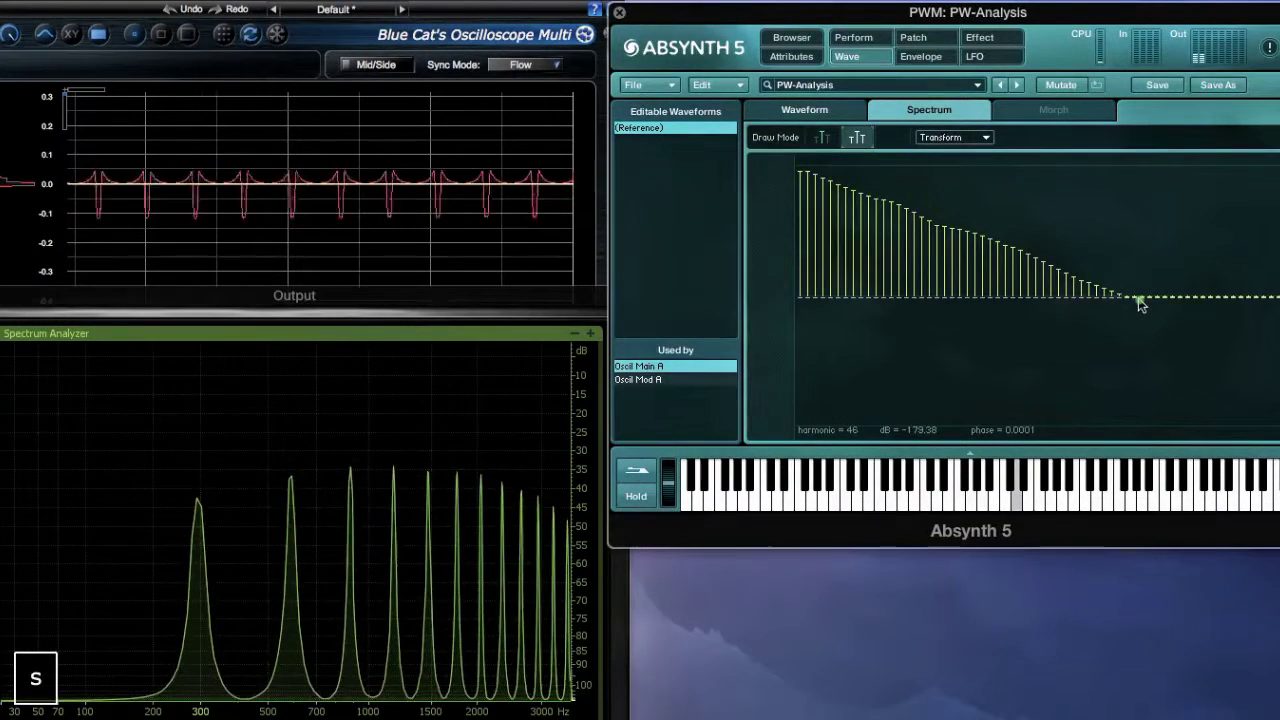
pyautogui.click(805, 112)
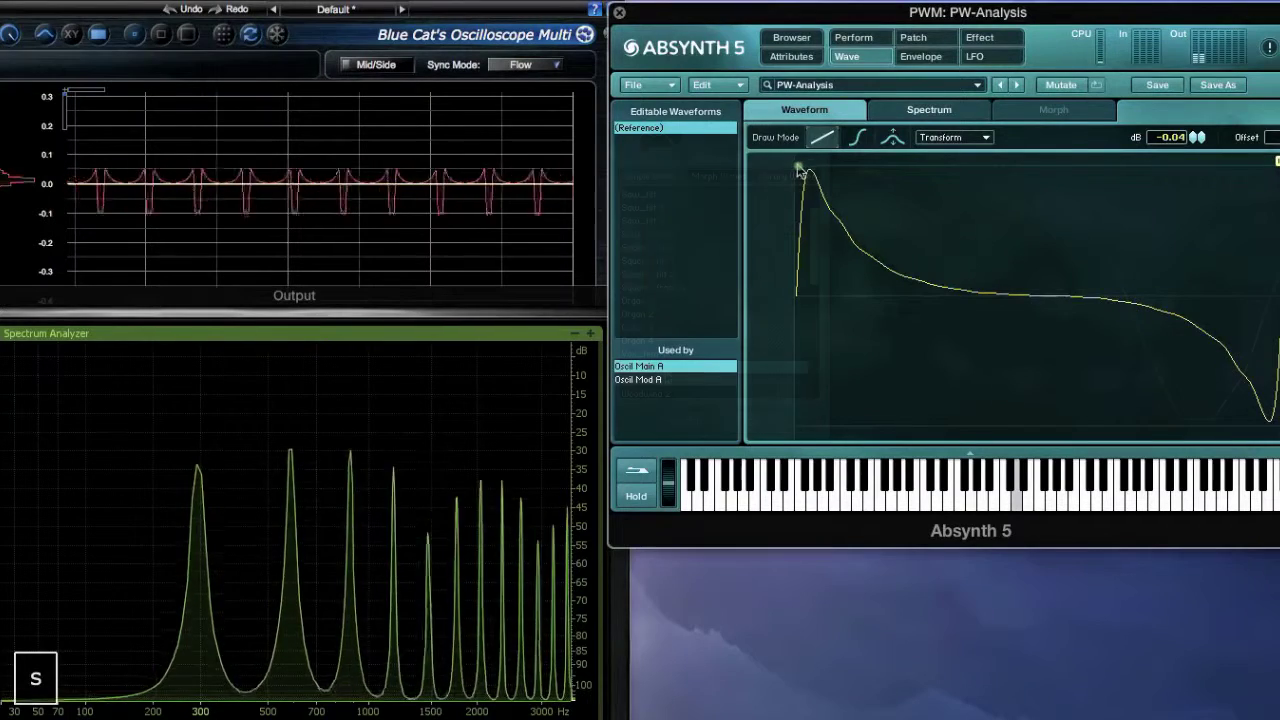
# - Load the stock Noise 1 wave into the Reference waveform and play a keyboard note
pyautogui.doubleClick(650, 128)
pyautogui.scroll(-1, 668, 378)
pyautogui.scroll(-8, 668, 376)
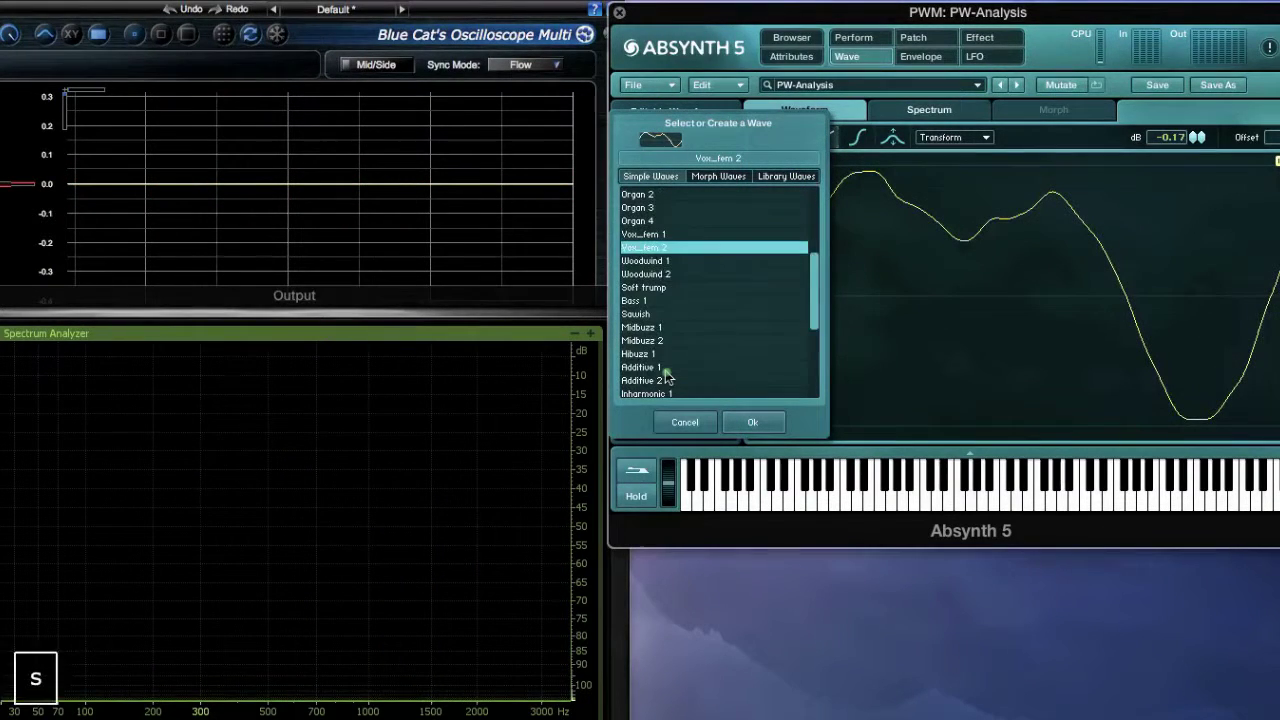
pyautogui.scroll(-5, 668, 374)
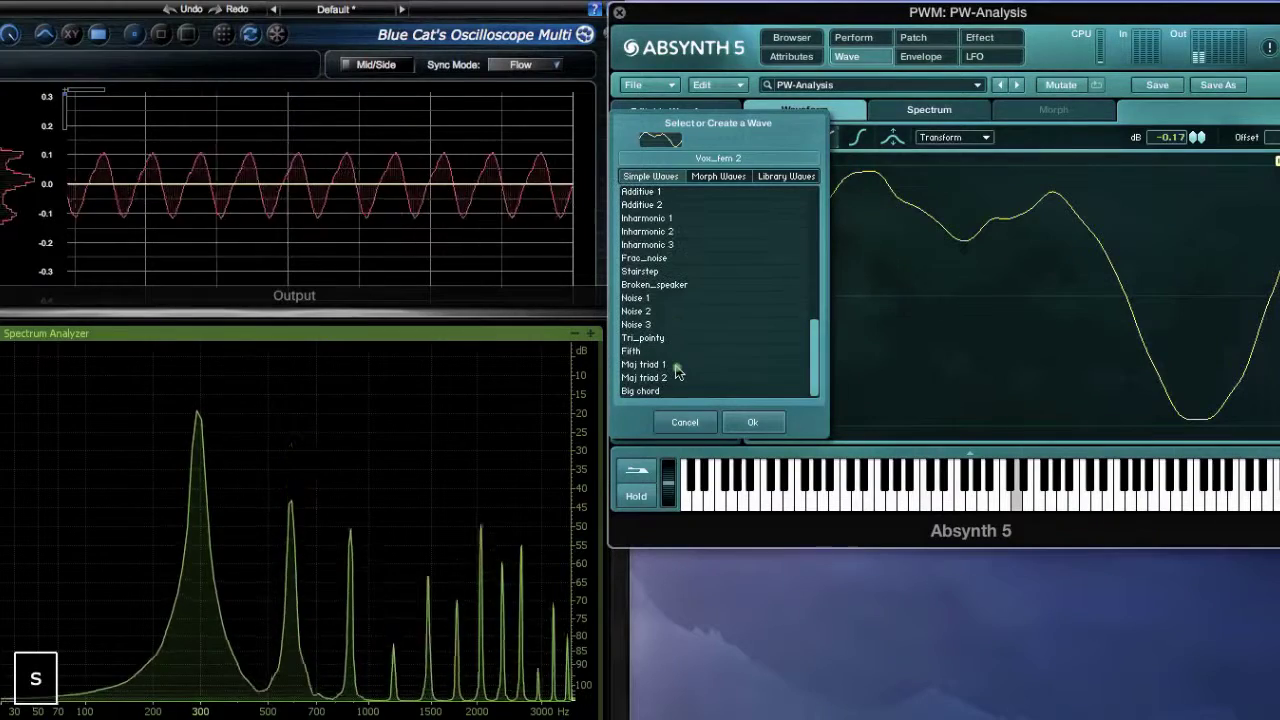
pyautogui.click(640, 297)
pyautogui.click(745, 424)
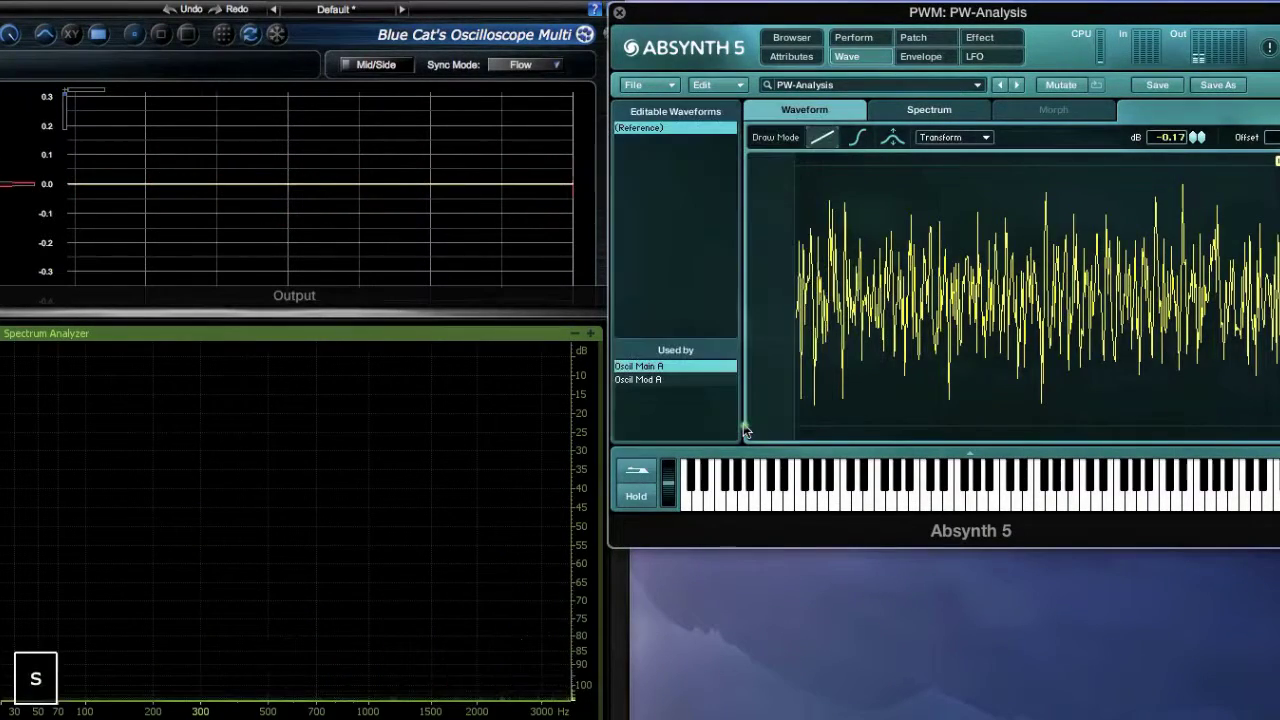
pyautogui.click(846, 508)
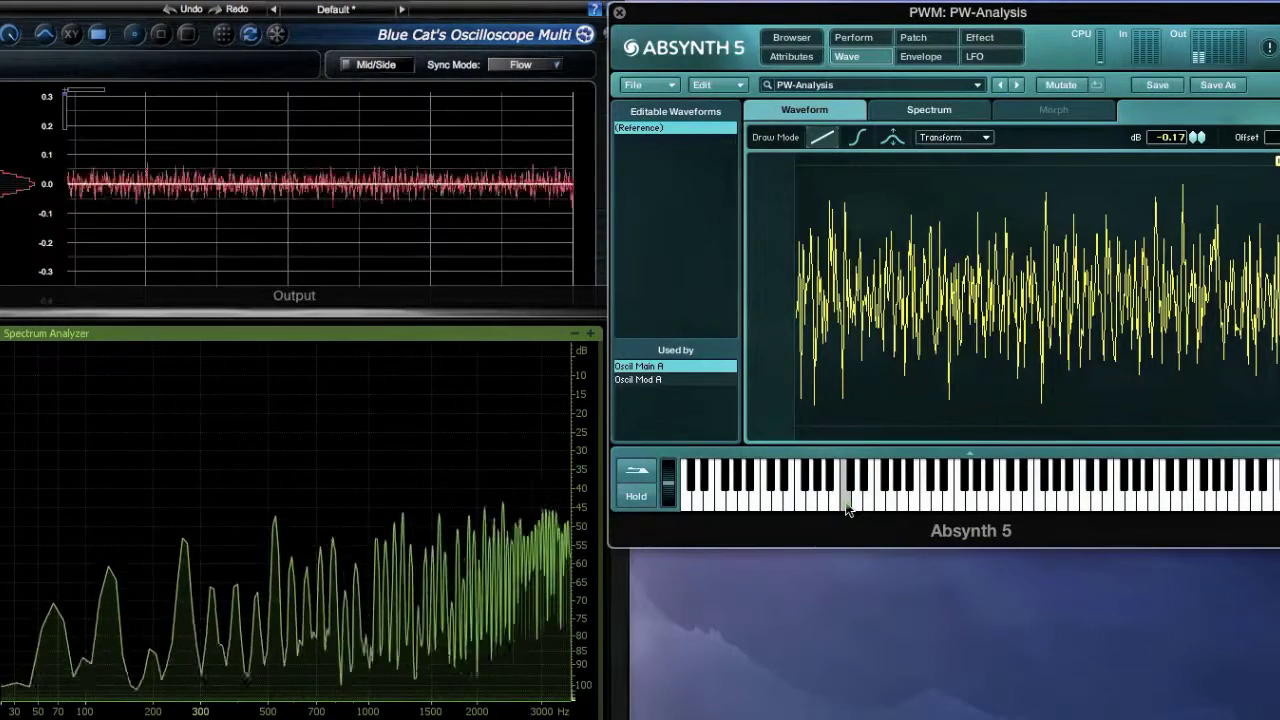
# - Lower oscillator A's phase in the patch overview while playing a note
pyautogui.click(974, 56)
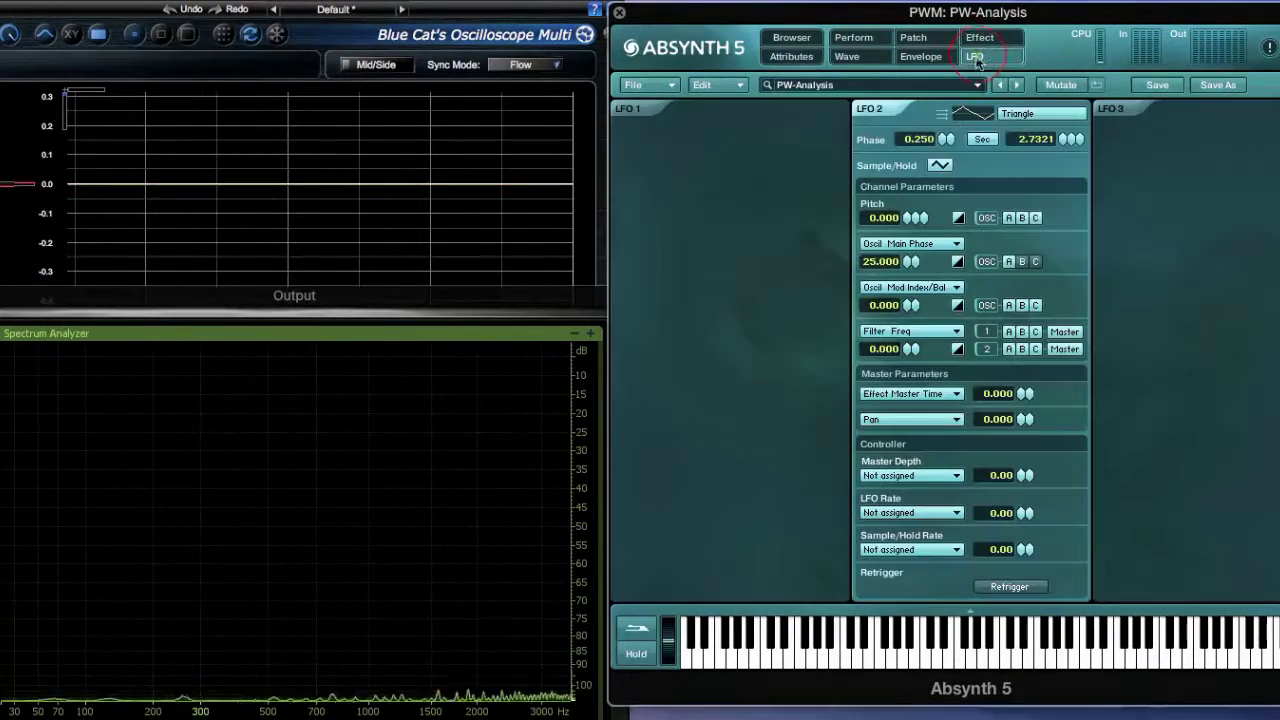
pyautogui.click(913, 37)
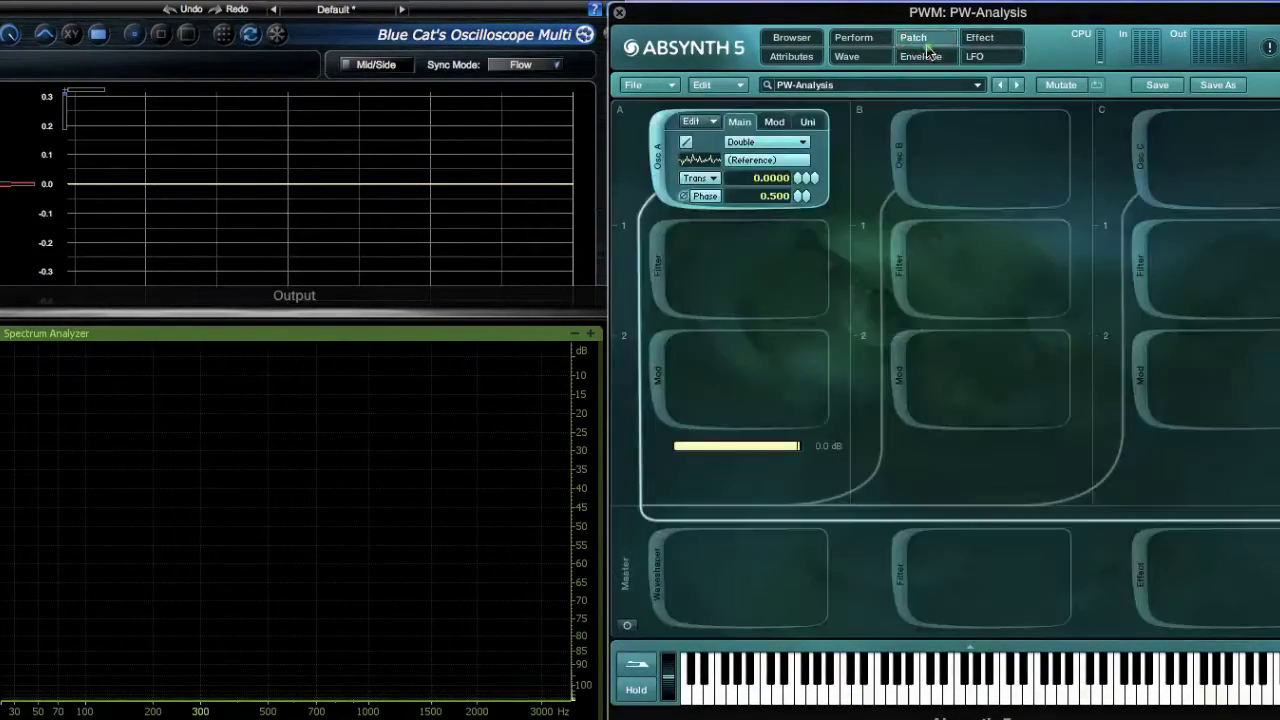
pyautogui.press('s')
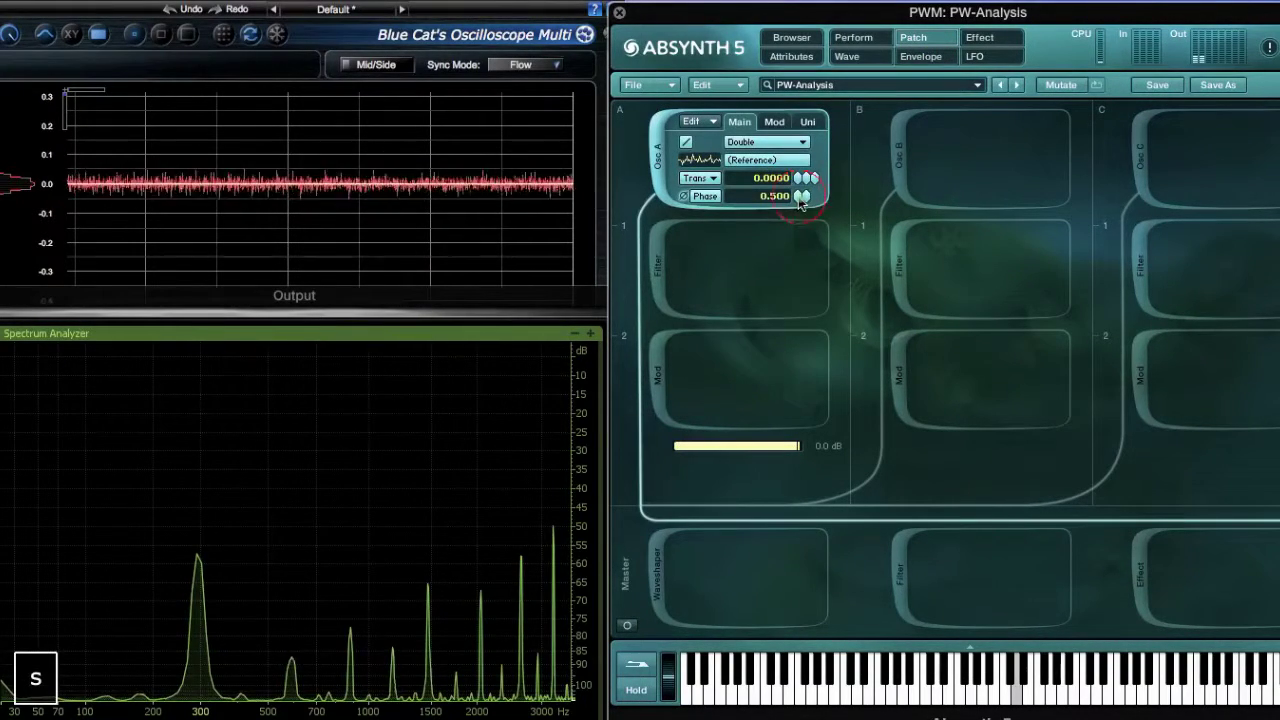
pyautogui.moveTo(800, 200)
pyautogui.mouseDown()
pyautogui.moveTo(797, 255)
pyautogui.moveTo(799, 201)
pyautogui.mouseUp()
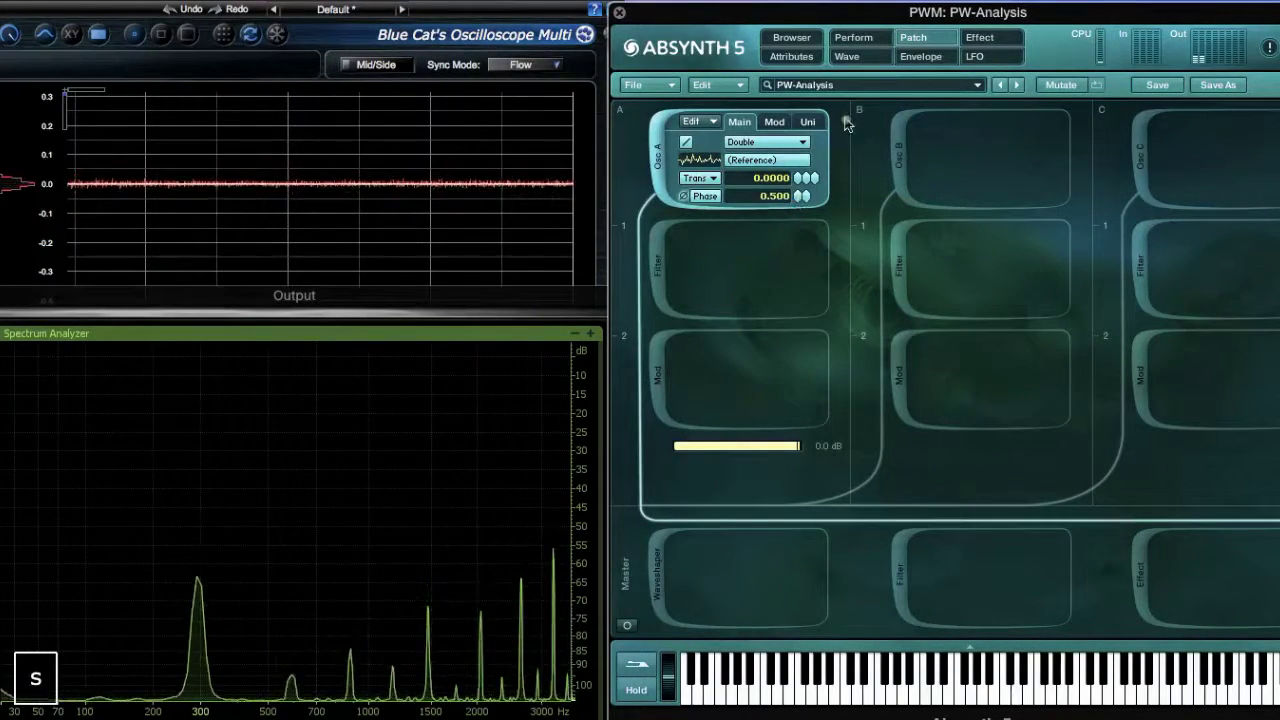
# - Show LFO 2's parameters, with its rate at 0.0854 Sec, and play a note
pyautogui.click(975, 56)
pyautogui.click(902, 110)
pyautogui.press('s')
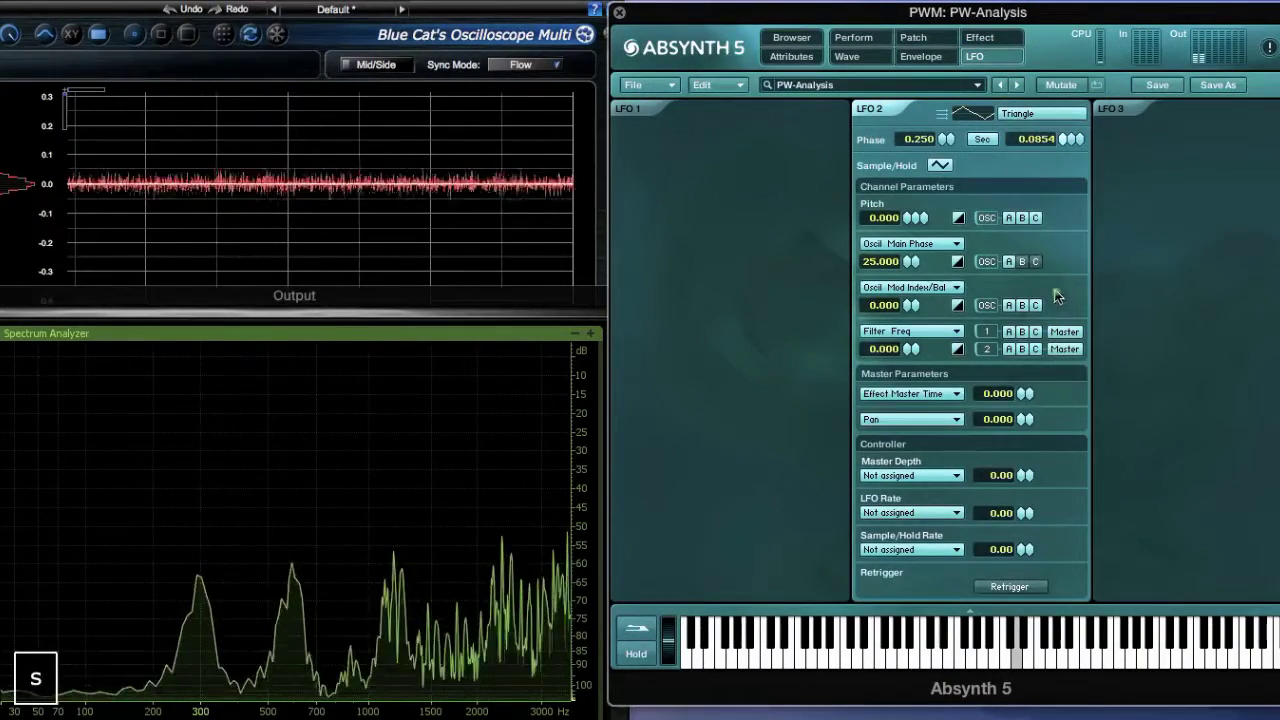
# - Load stock waves on the Wave page, auditioning Inharmonic 1 and Broken_speaker
pyautogui.click(880, 57)
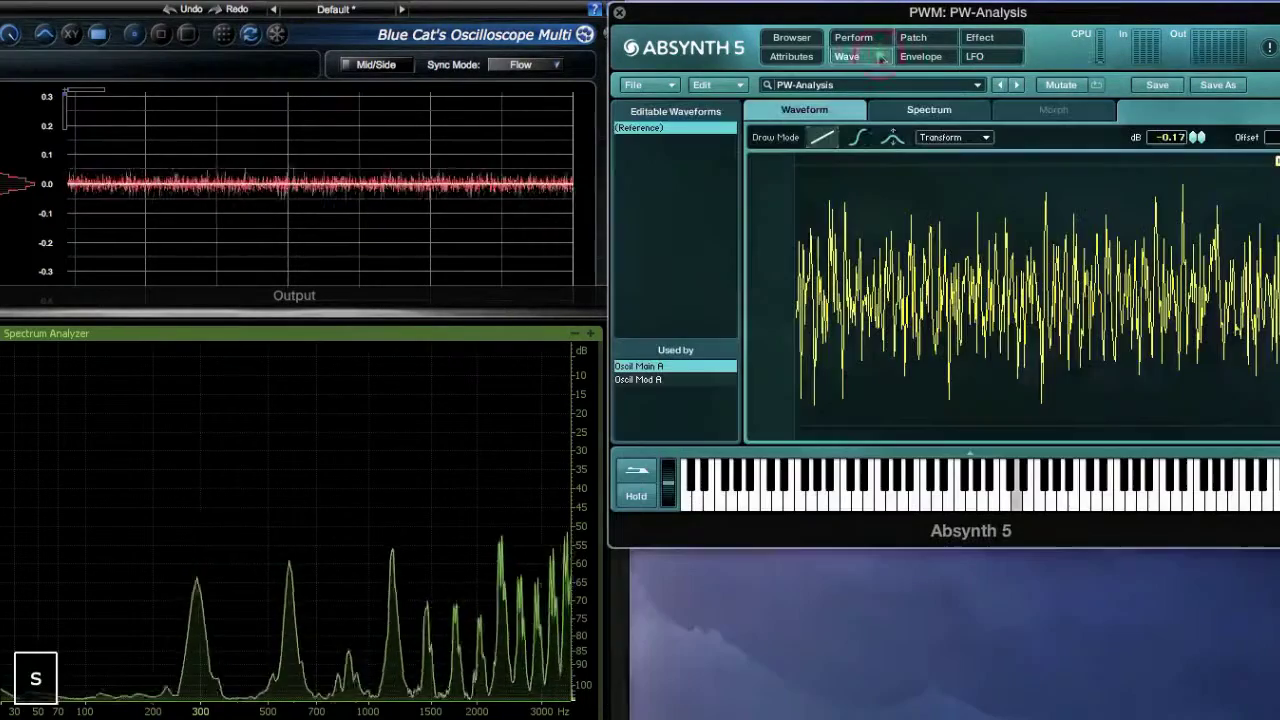
pyautogui.click(937, 137)
pyautogui.click(932, 278)
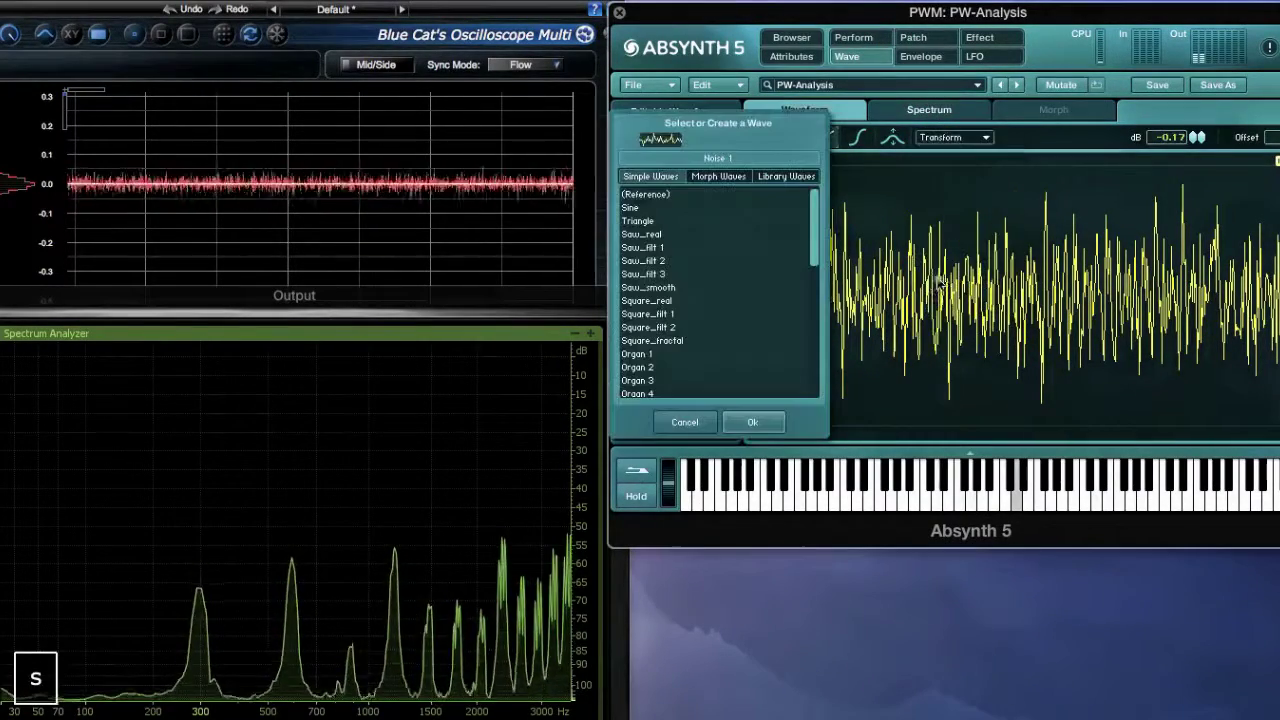
pyautogui.scroll(-5, 714, 331)
pyautogui.click(690, 354)
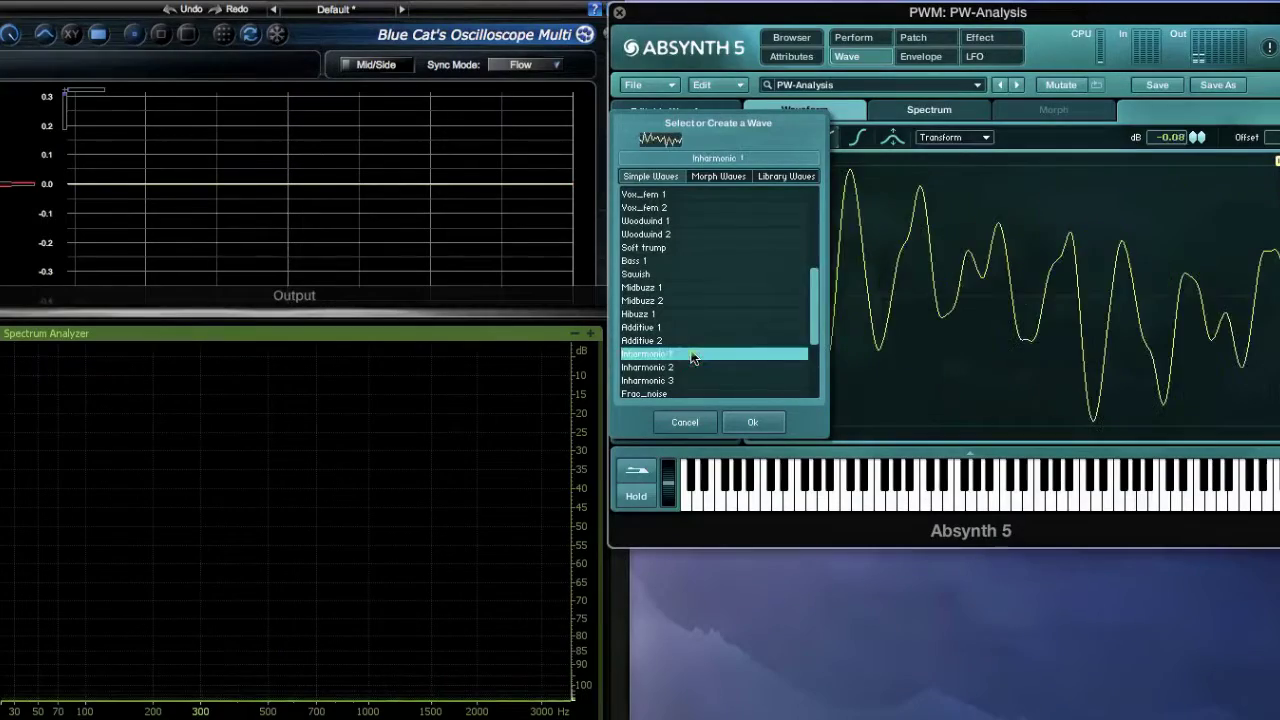
pyautogui.scroll(-2, 690, 352)
pyautogui.click(688, 354)
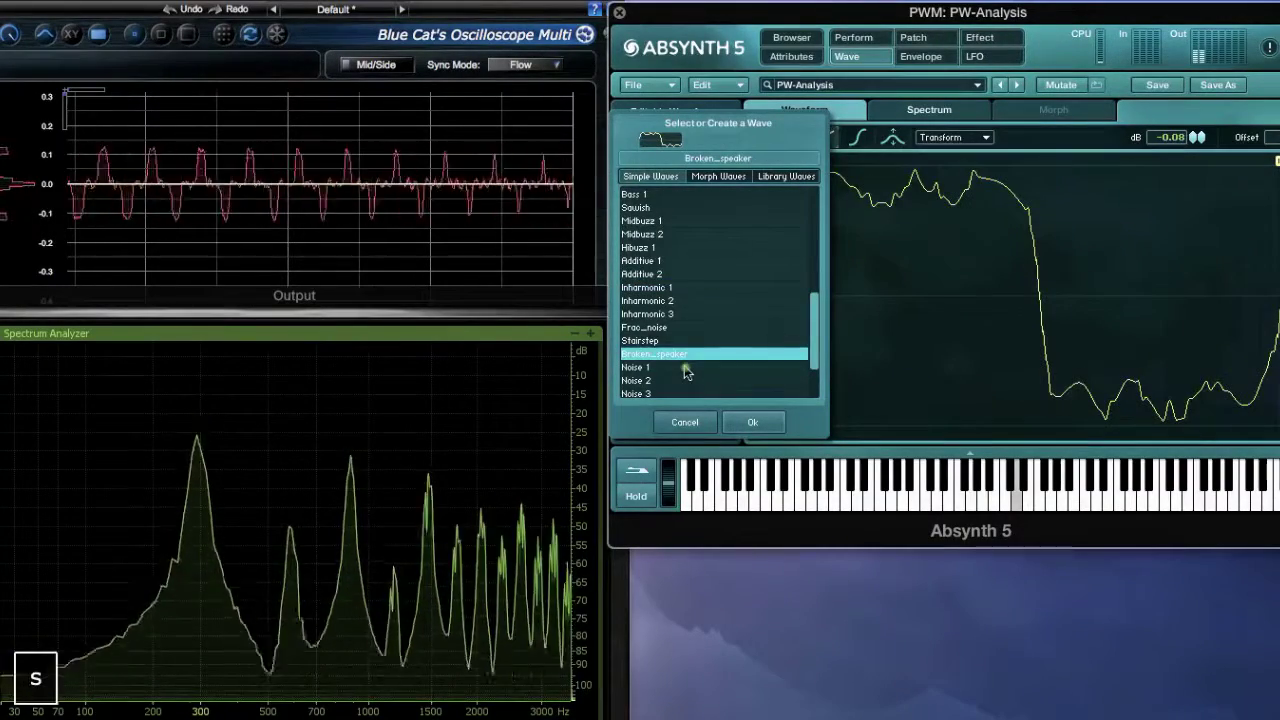
# - Audition Additive 2, an organ wave, Square_filt 2 and Saw_filt 3
pyautogui.click(682, 275)
pyautogui.scroll(5, 684, 285)
pyautogui.click(684, 276)
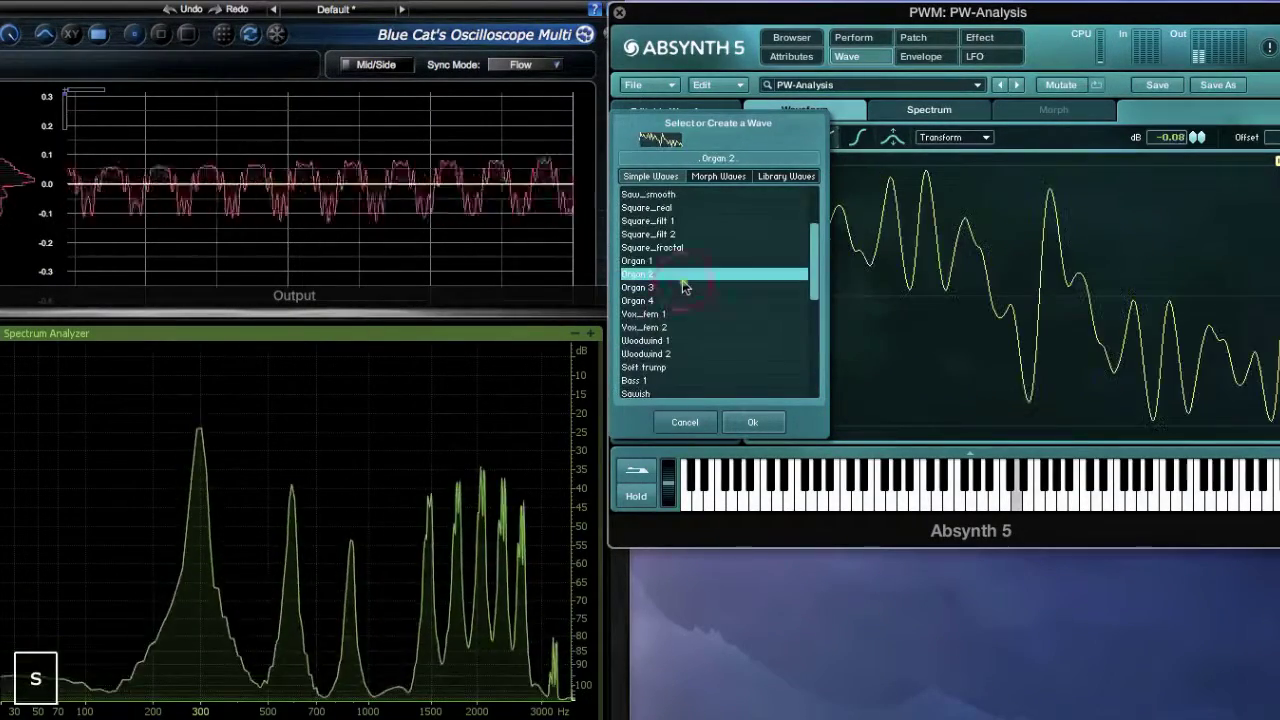
pyautogui.click(683, 249)
pyautogui.scroll(1, 681, 248)
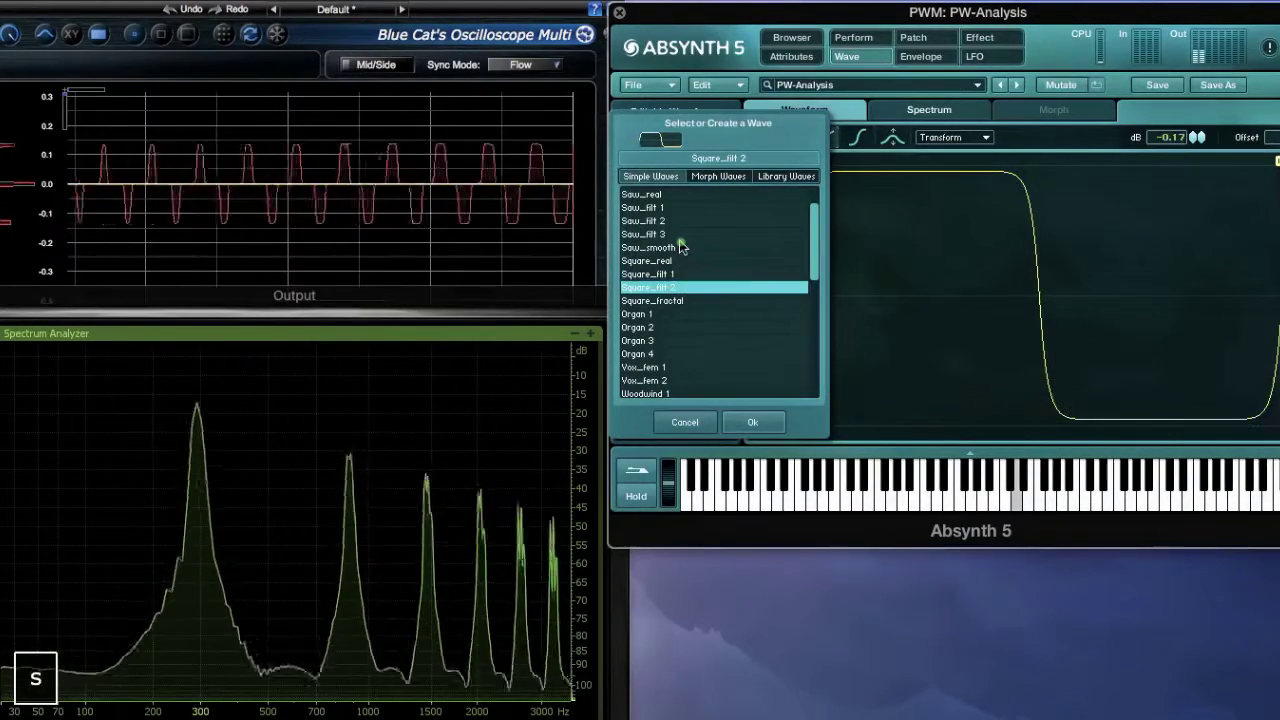
pyautogui.click(679, 234)
# - Try Additive 1 and Big chord, then settle on the Maj triad 1 wave
pyautogui.scroll(-5, 690, 308)
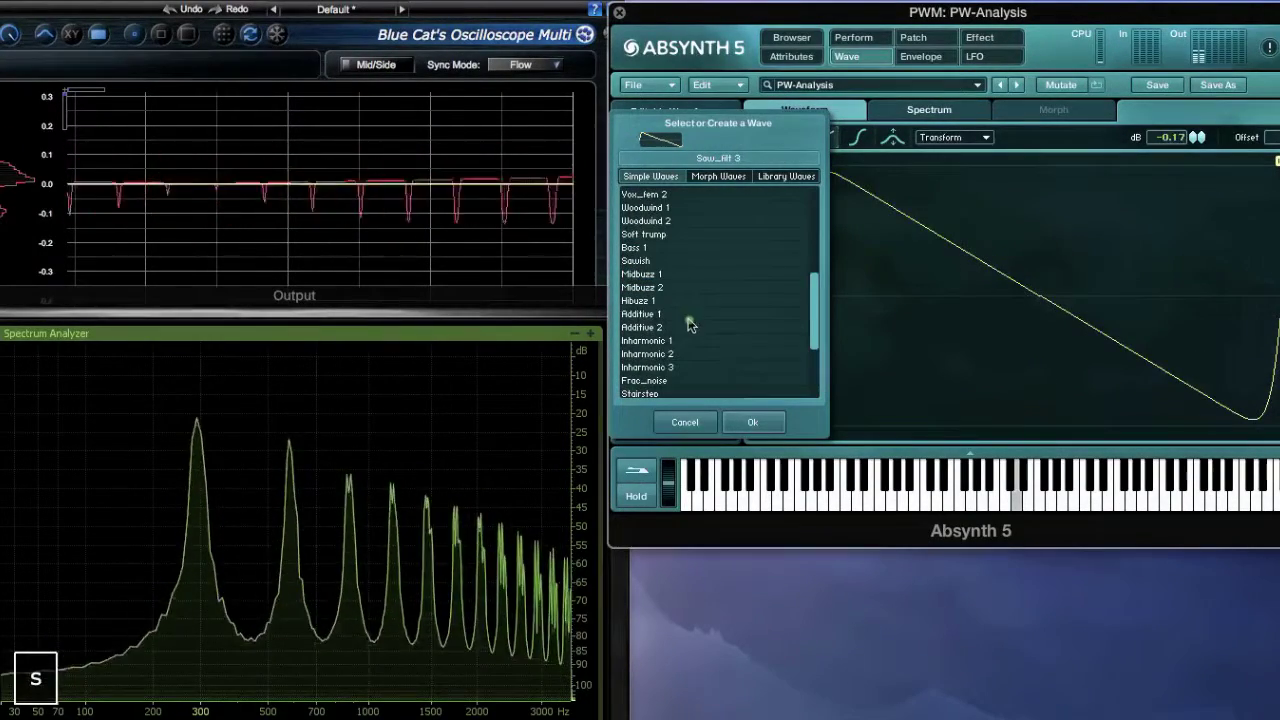
pyautogui.click(690, 314)
pyautogui.scroll(-2, 689, 335)
pyautogui.scroll(-2, 689, 357)
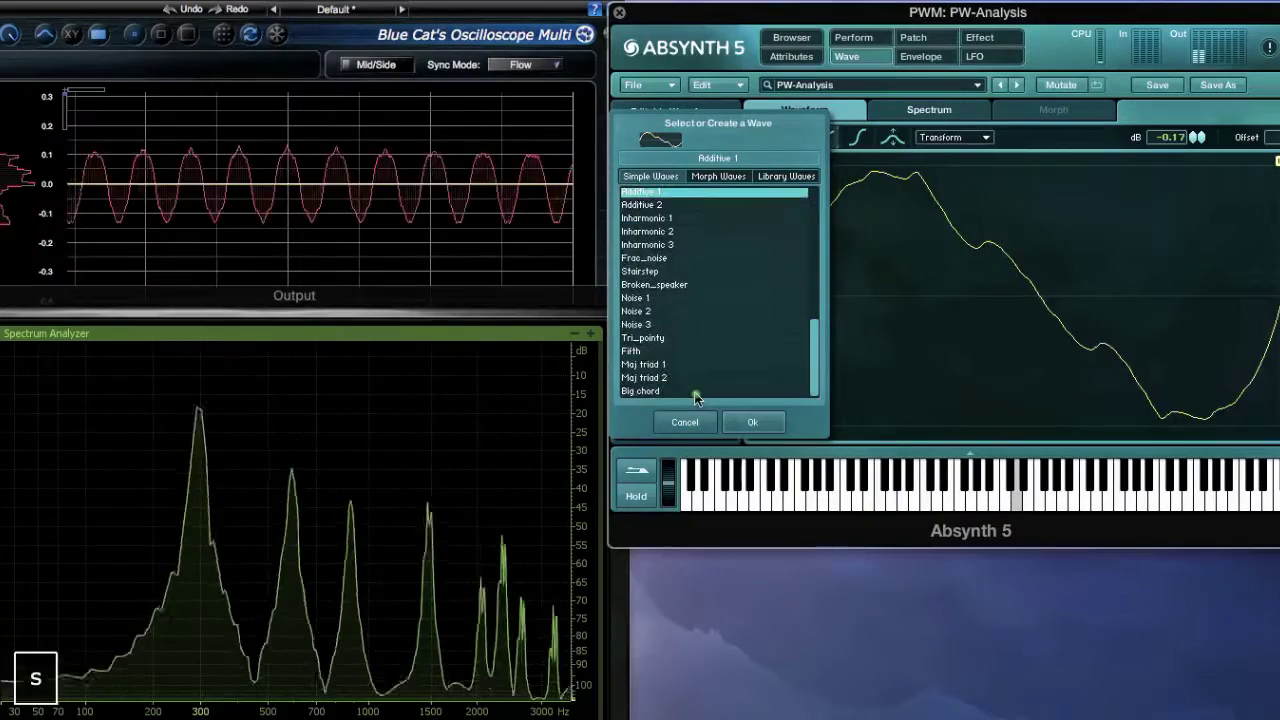
pyautogui.click(694, 390)
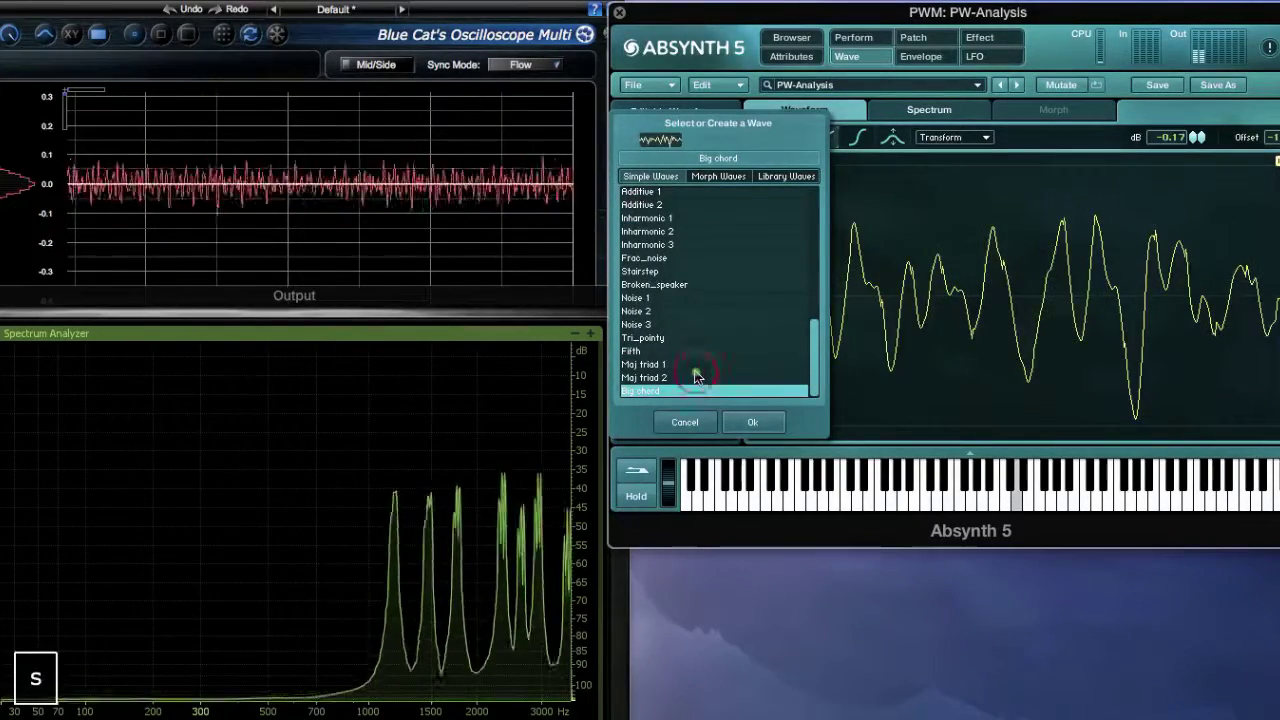
pyautogui.click(695, 366)
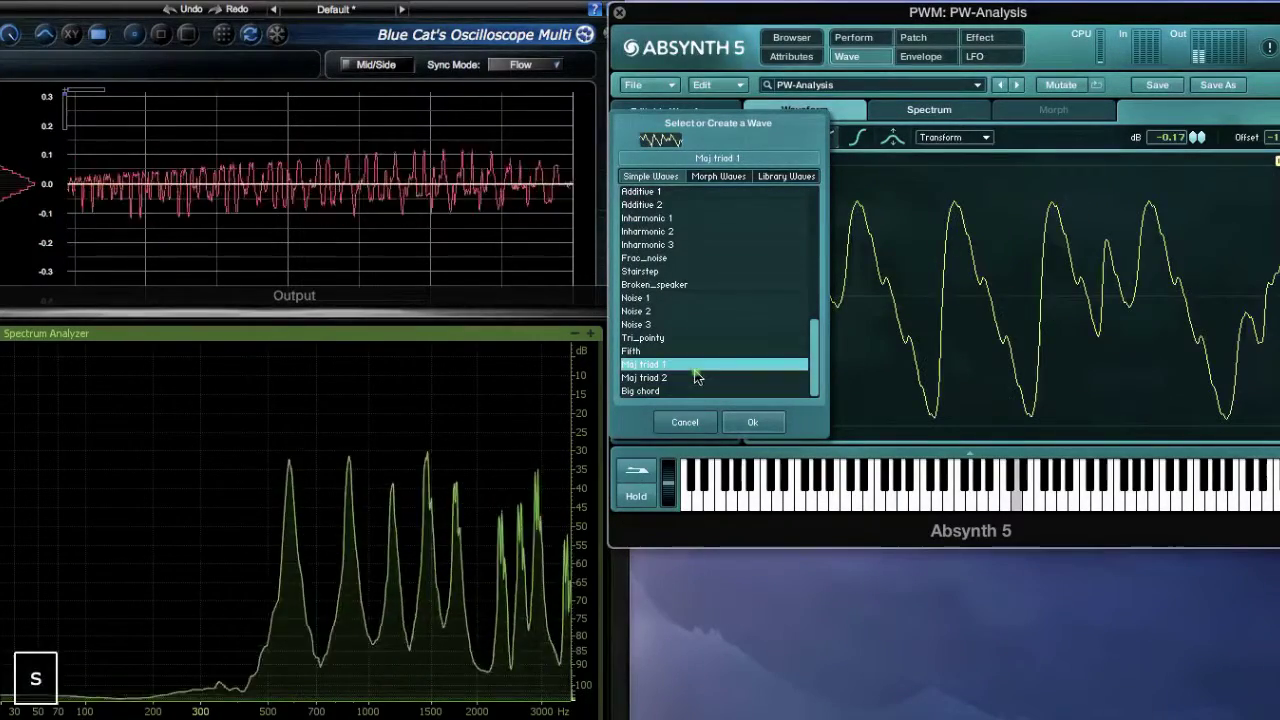
pyautogui.click(738, 422)
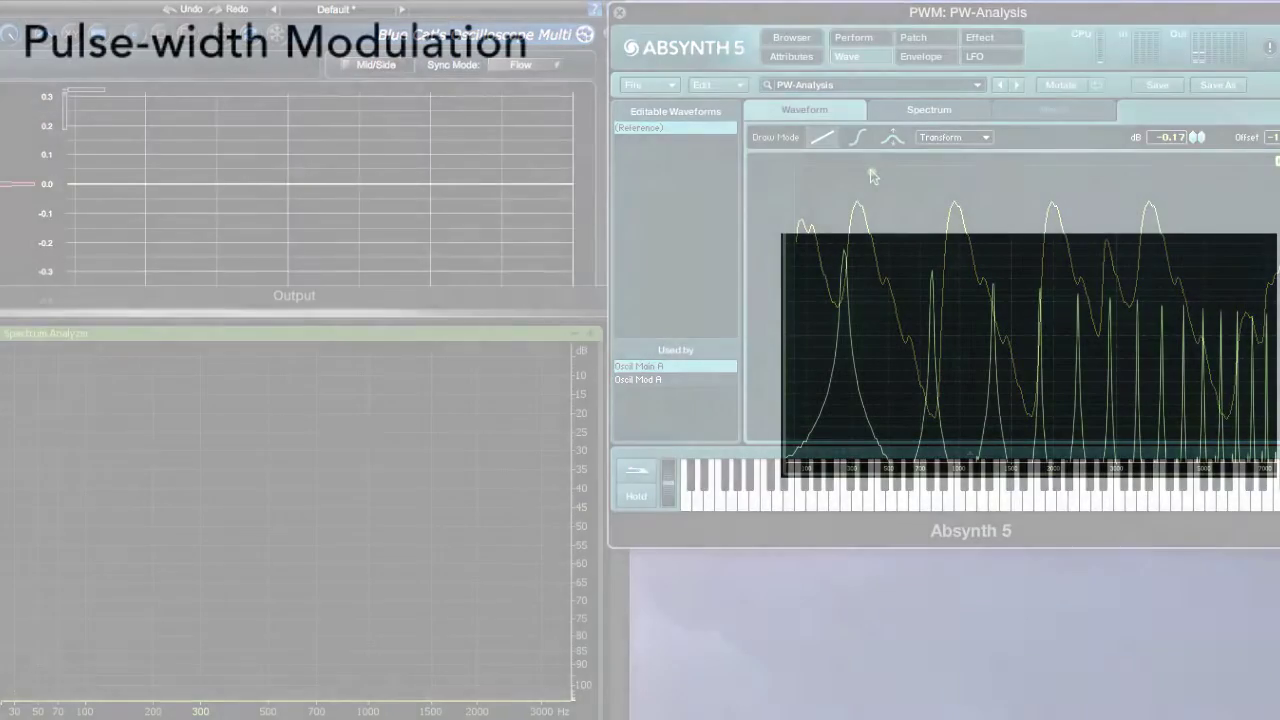